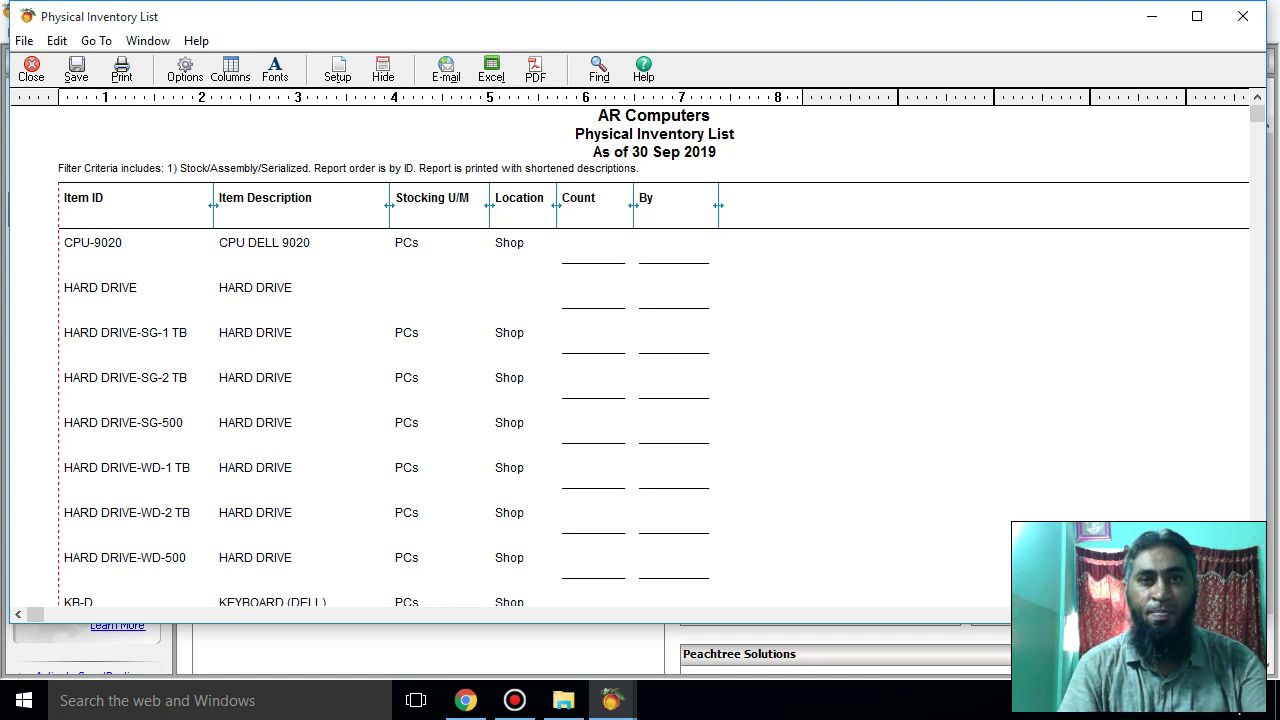
- Examine the available columns for the Physical Inventory List, including Serial Number and Quantity on Hand, and close the report
right_click(744, 213)
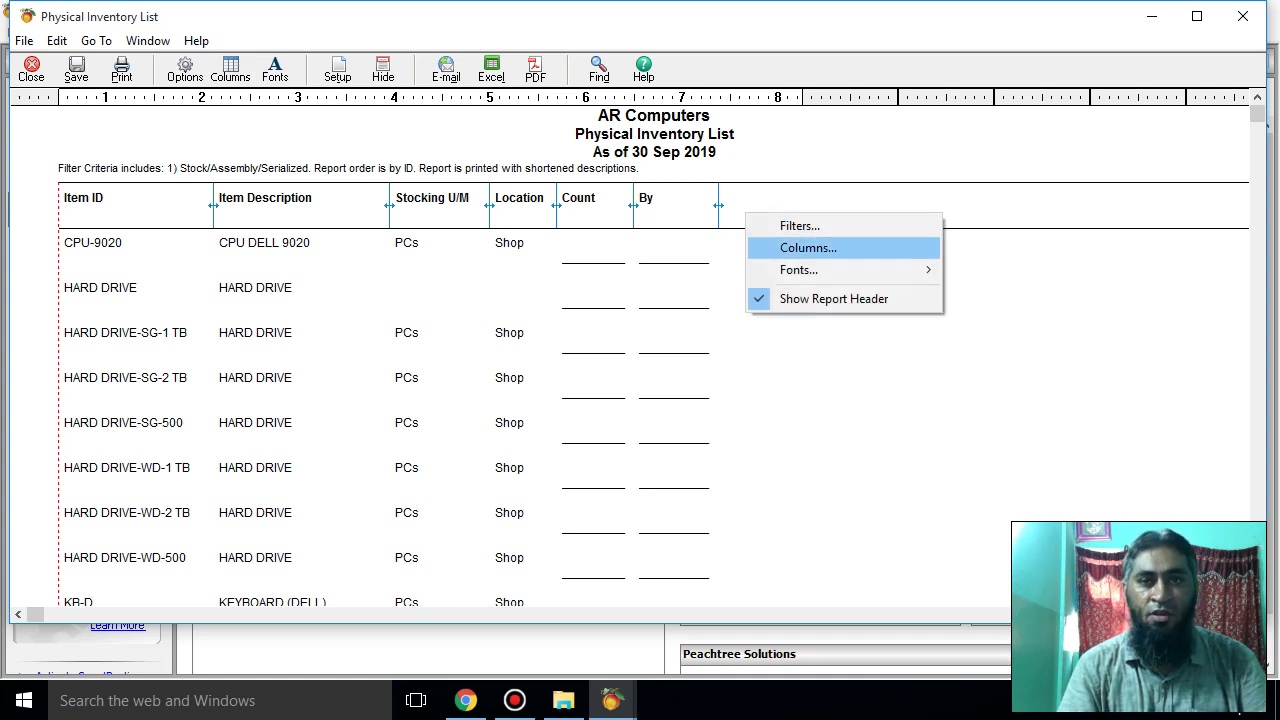
click(808, 247)
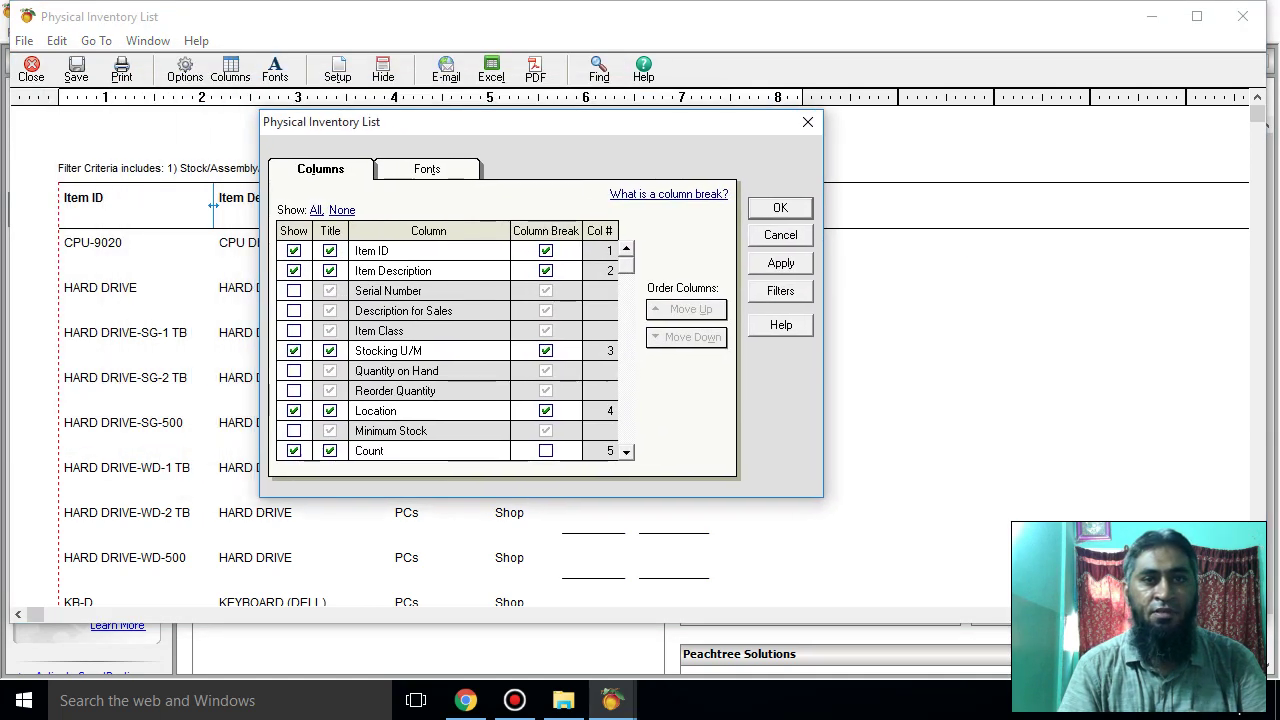
click(293, 290)
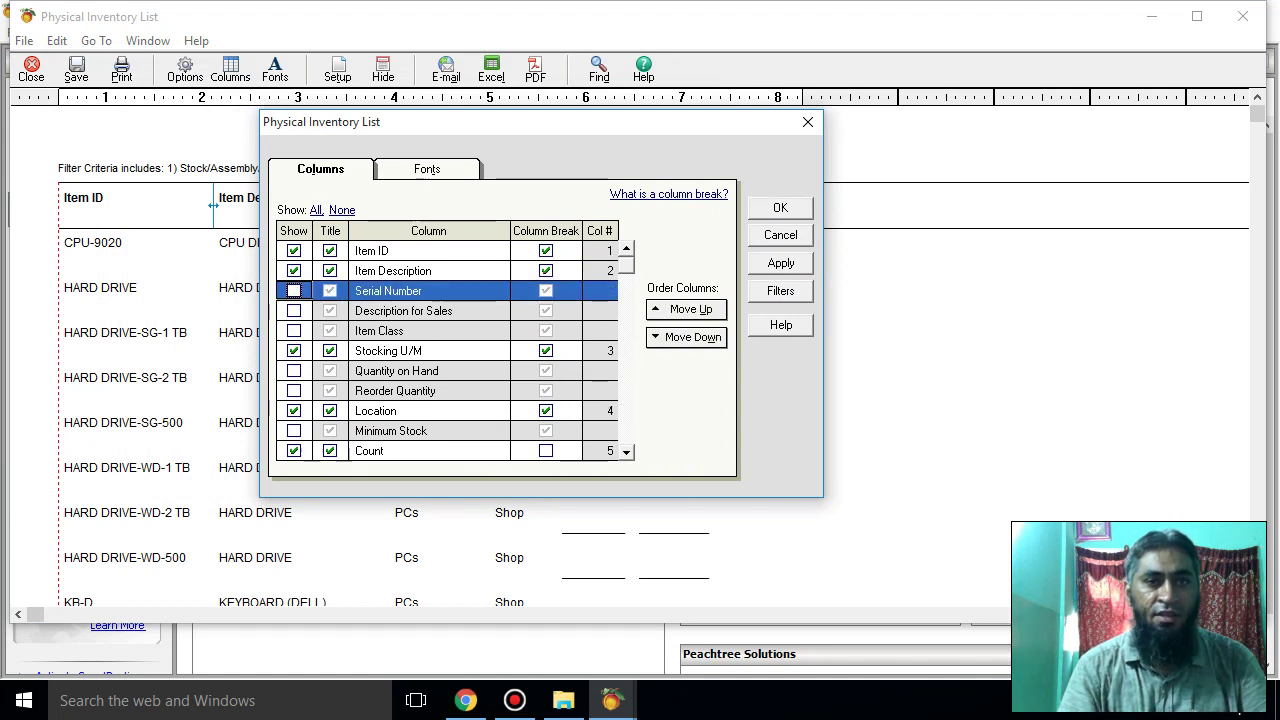
key(Down)
key(Down)
key(Down)
key(Down)
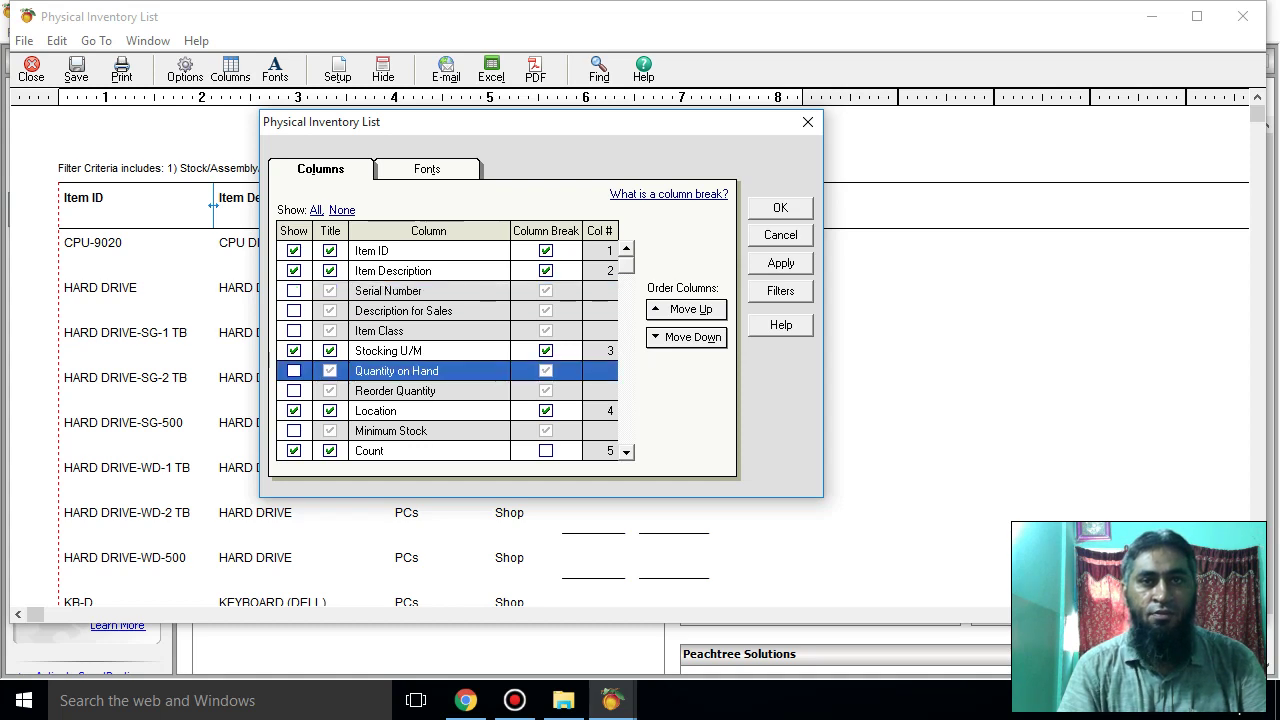
key(Return)
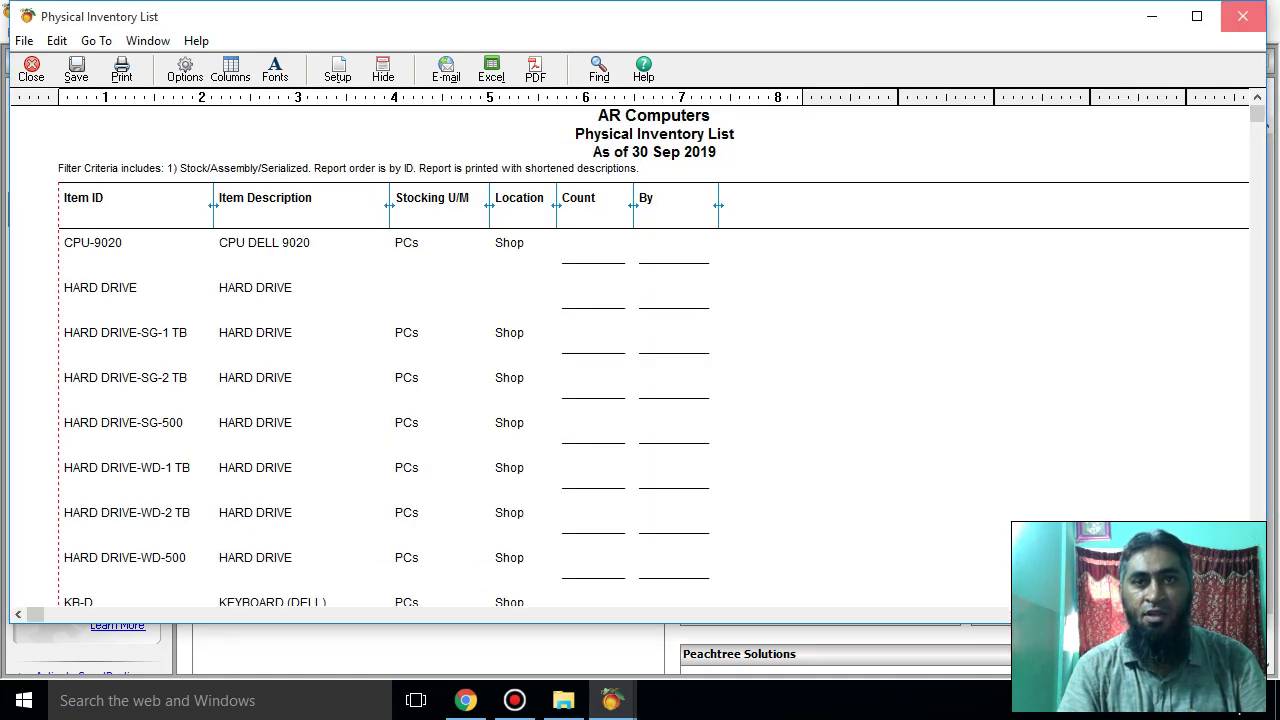
click(1242, 16)
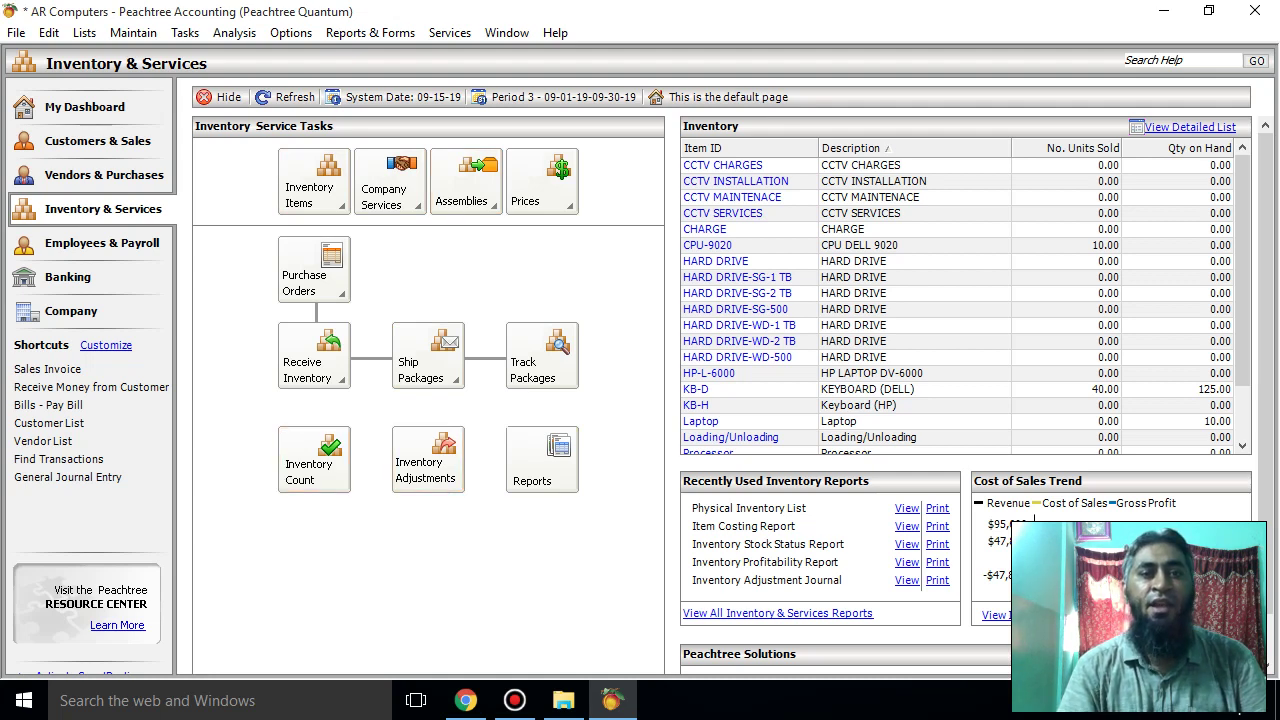
- Start a new inventory adjustment and choose the item KB-D, KEYBOARD (DELL), from the item lookup
click(428, 459)
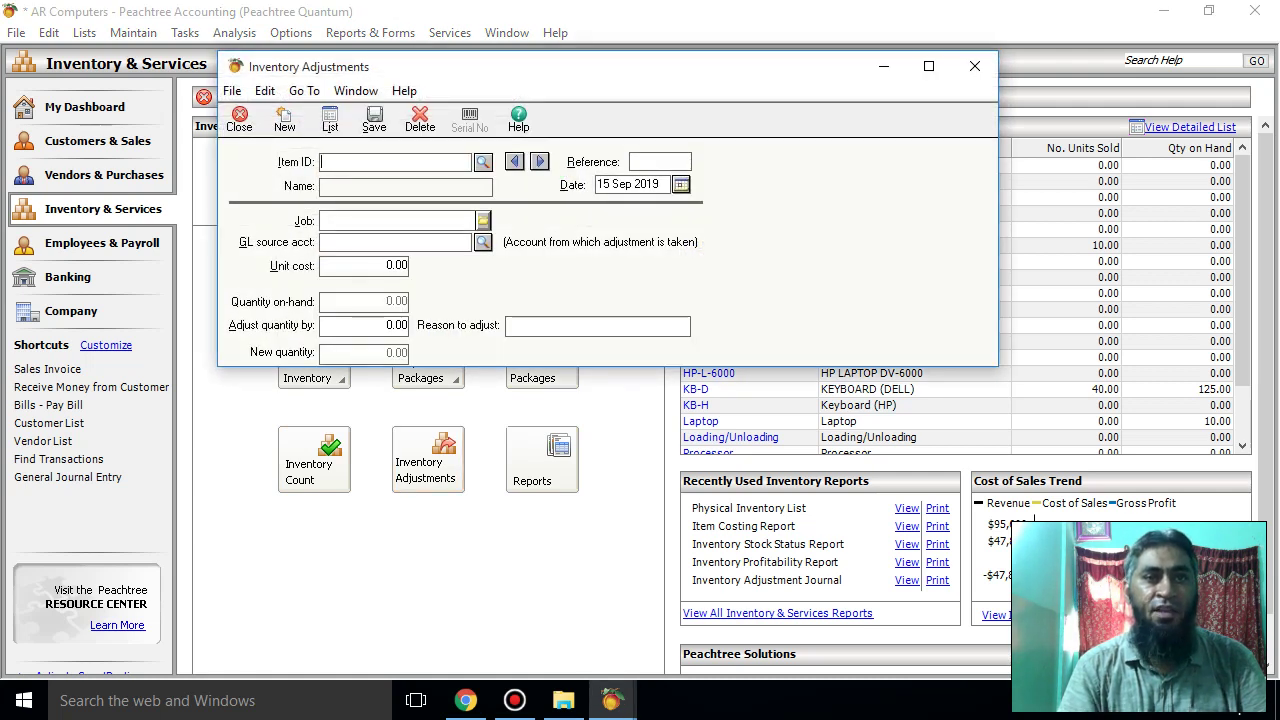
key(question)
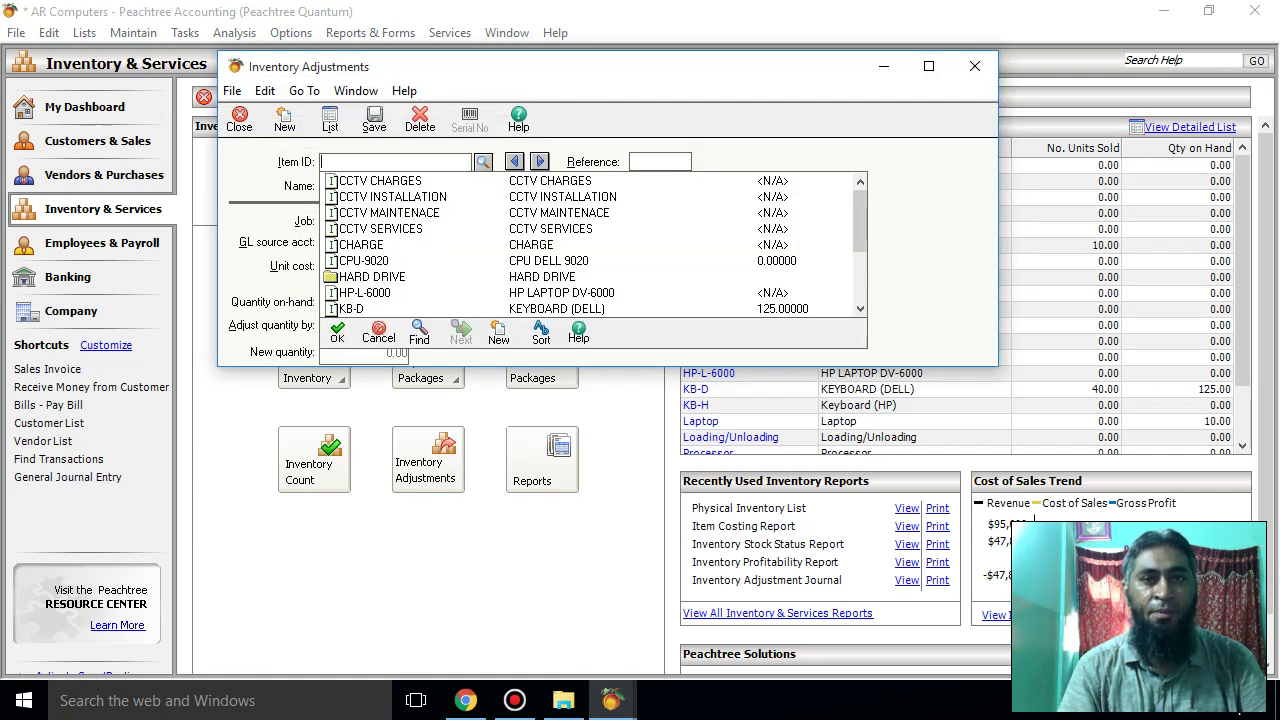
scroll(590, 245, down, 3)
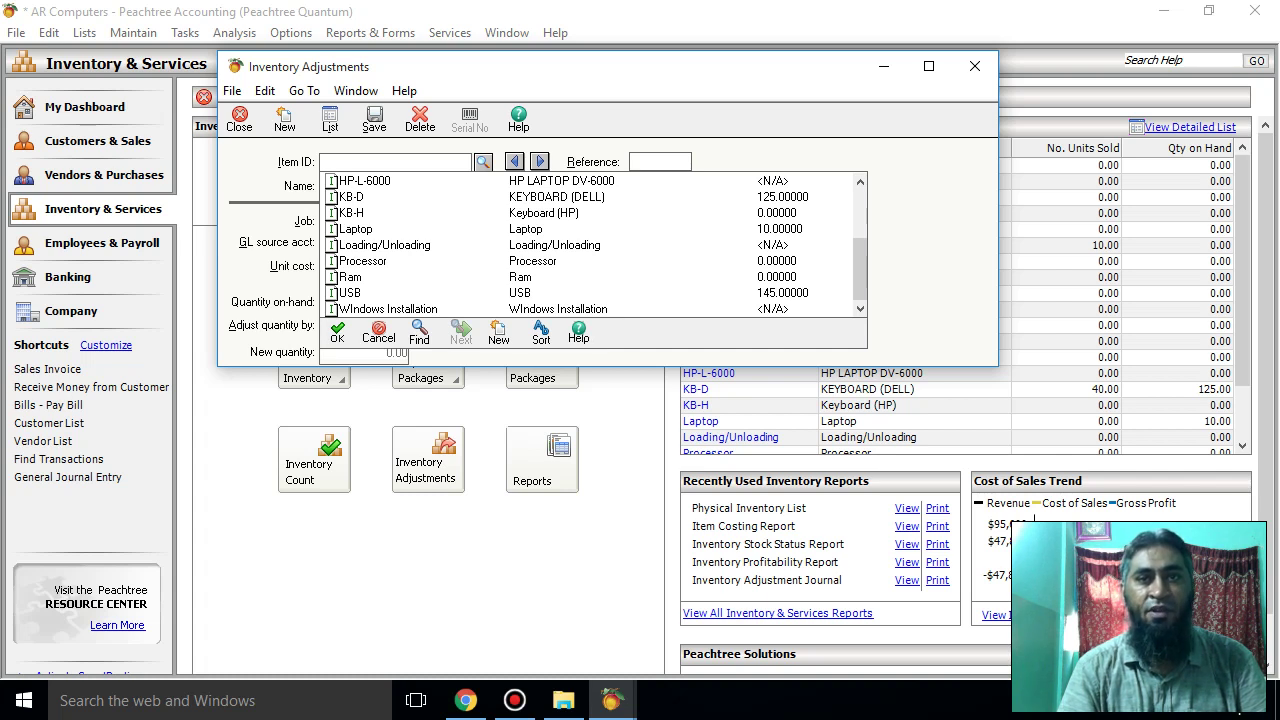
scroll(595, 245, up, 2)
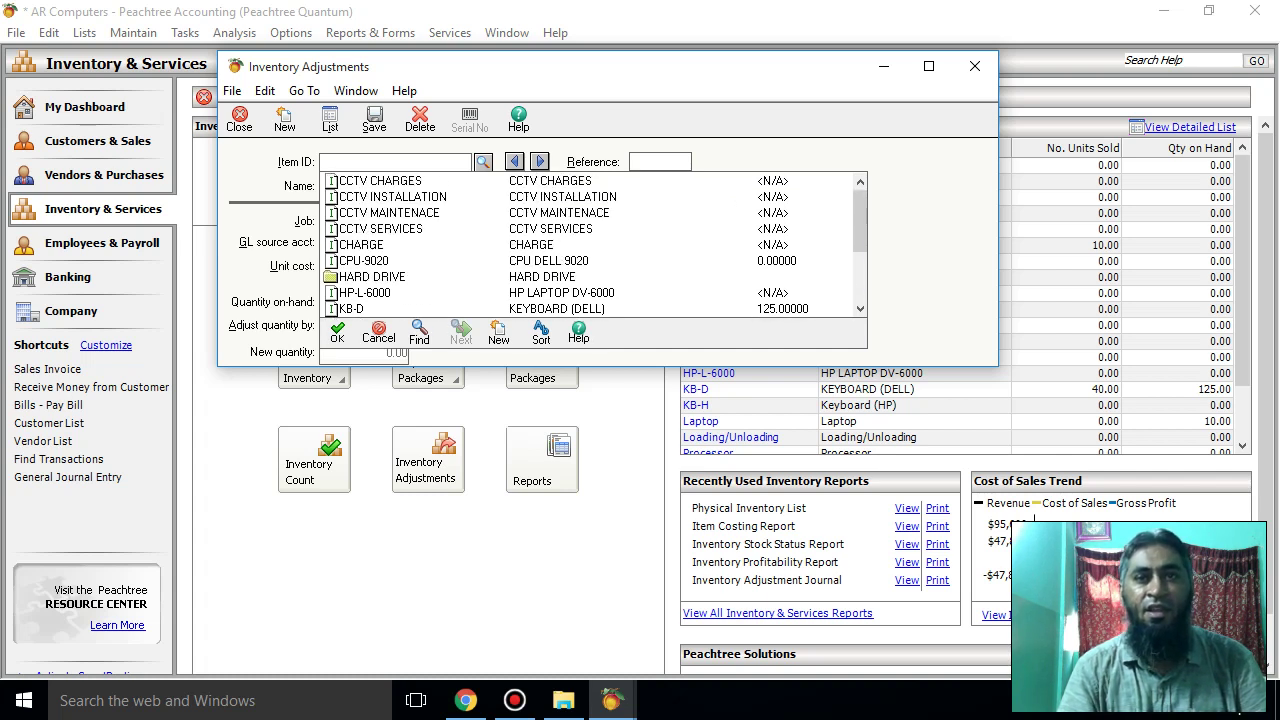
scroll(595, 245, down, 2)
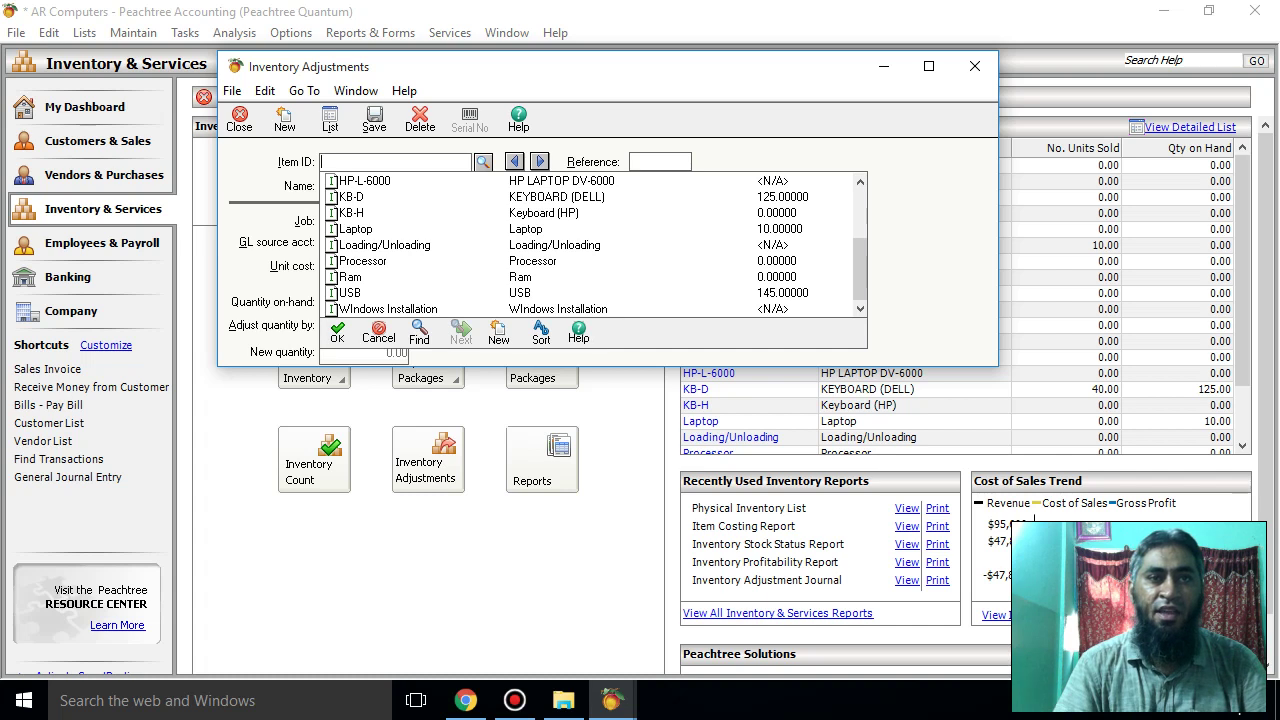
double_click(351, 196)
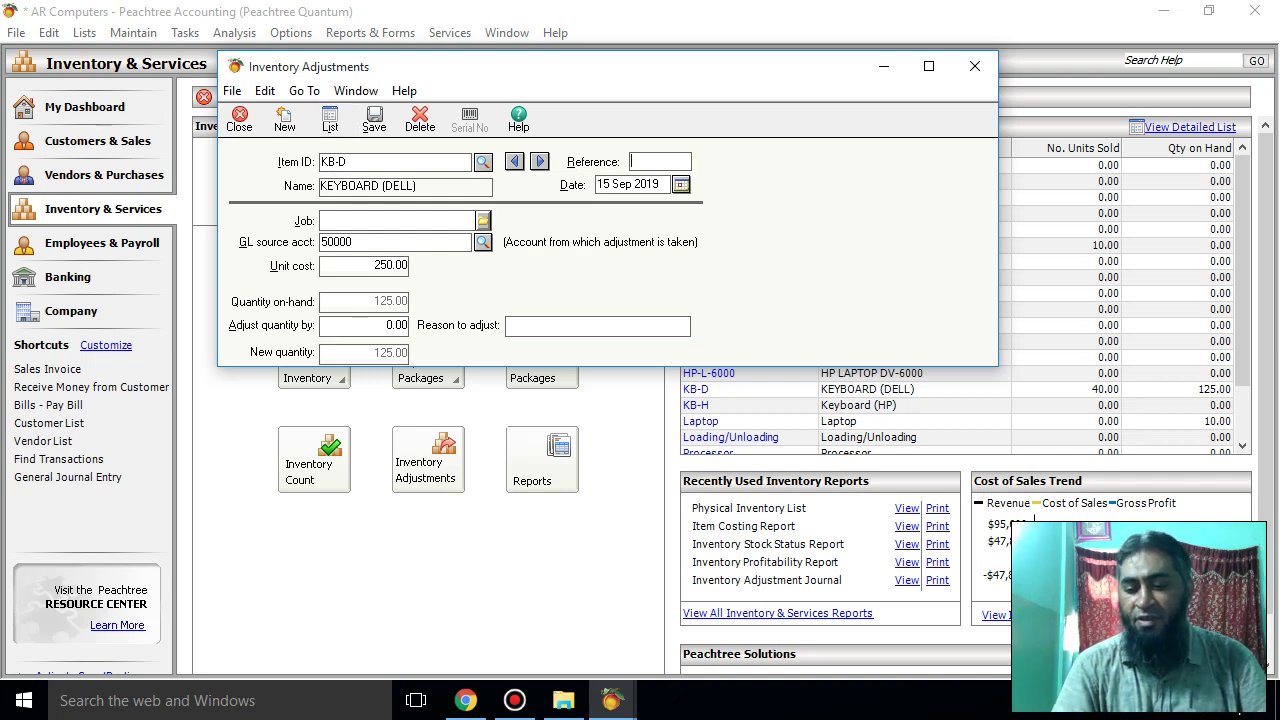
- Enter 15-09-19 as the adjustment's reference and keep Cost of Goods Sold #1 as the GL source account
text(15)
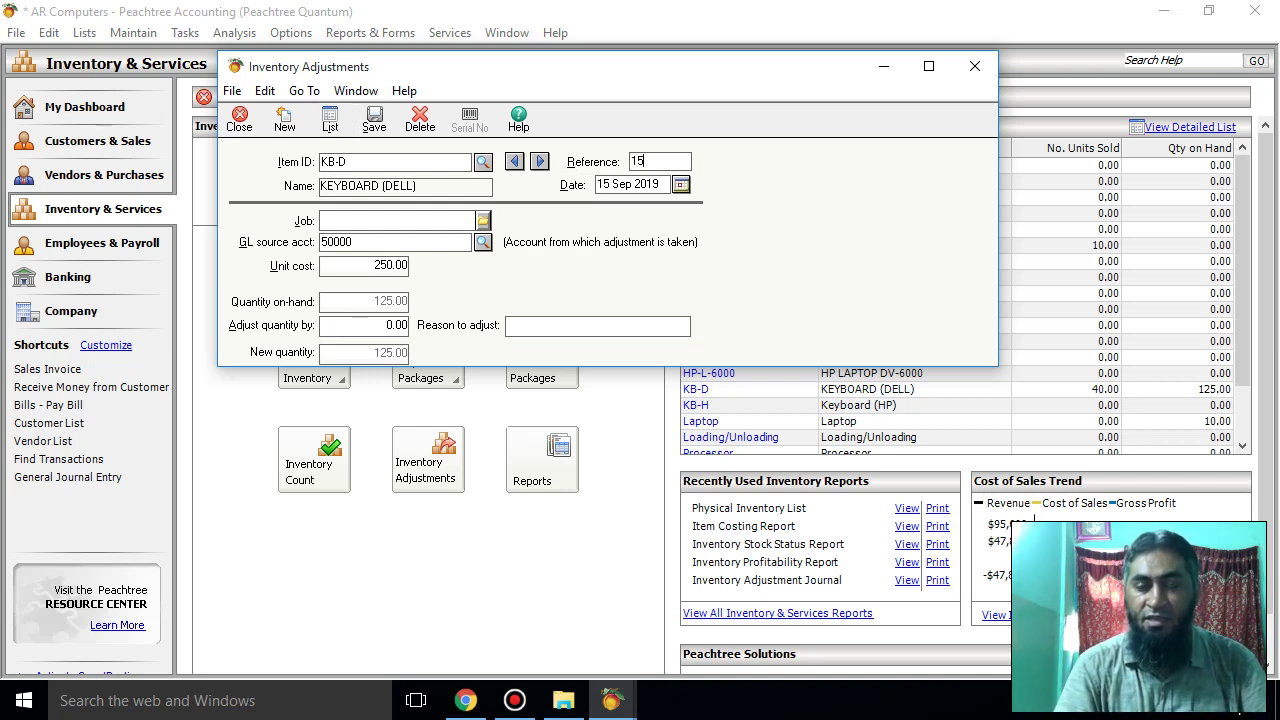
text(-)
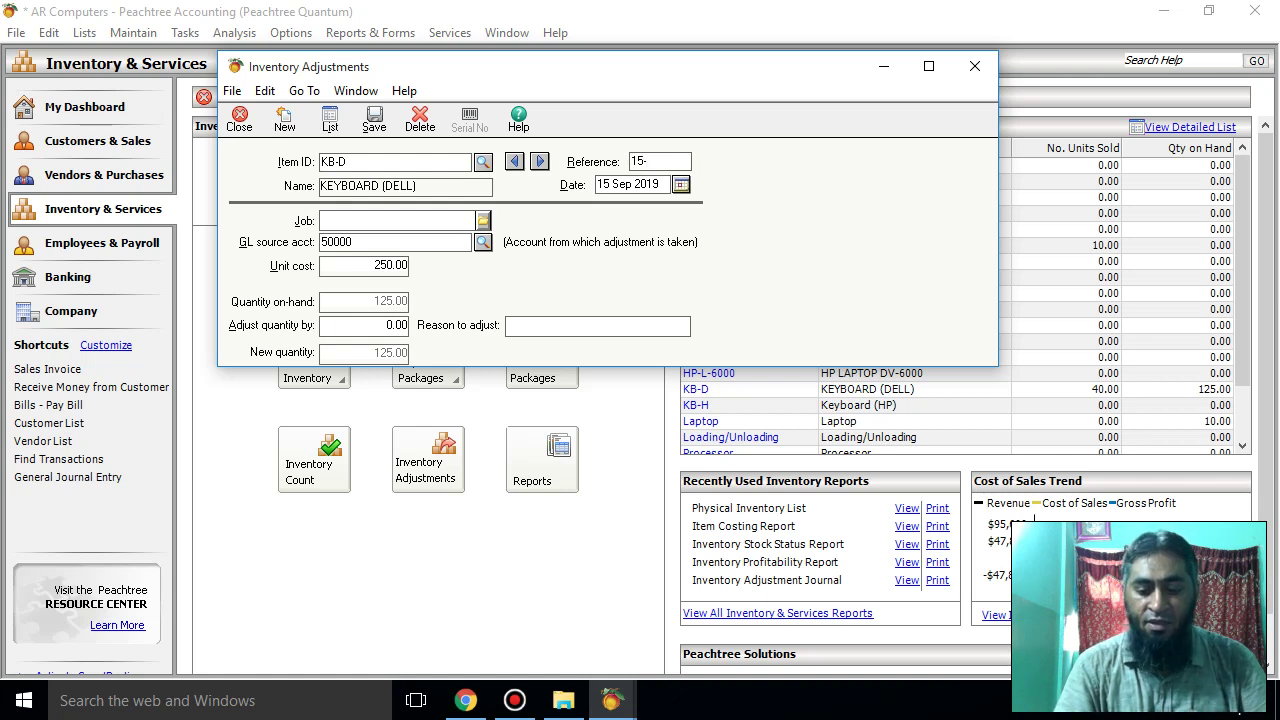
text(09-0)
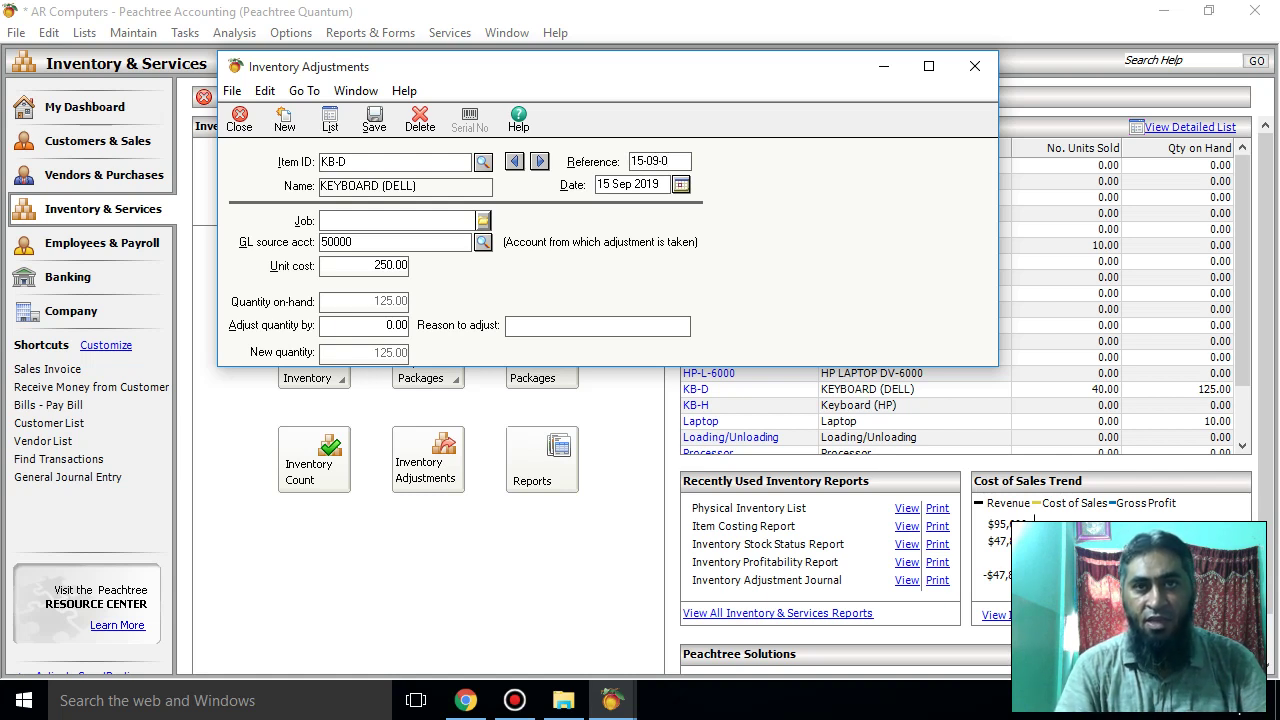
key(BackSpace)
text(19)
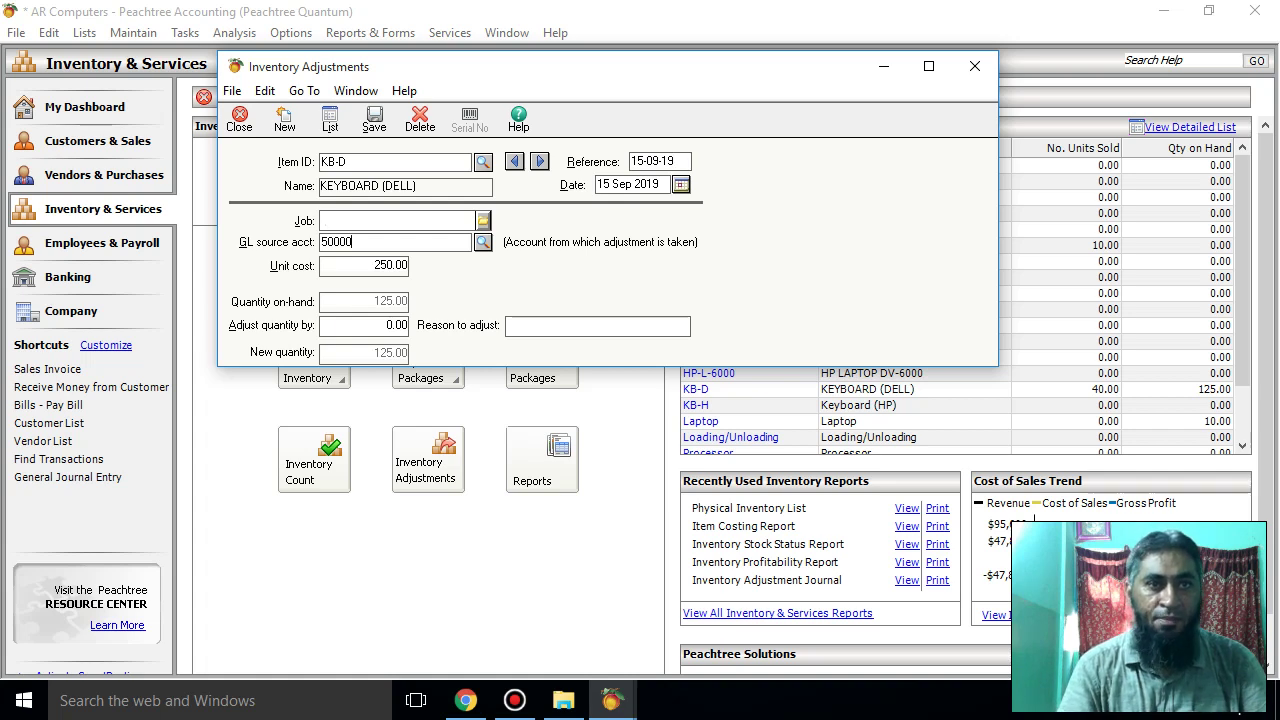
key(question)
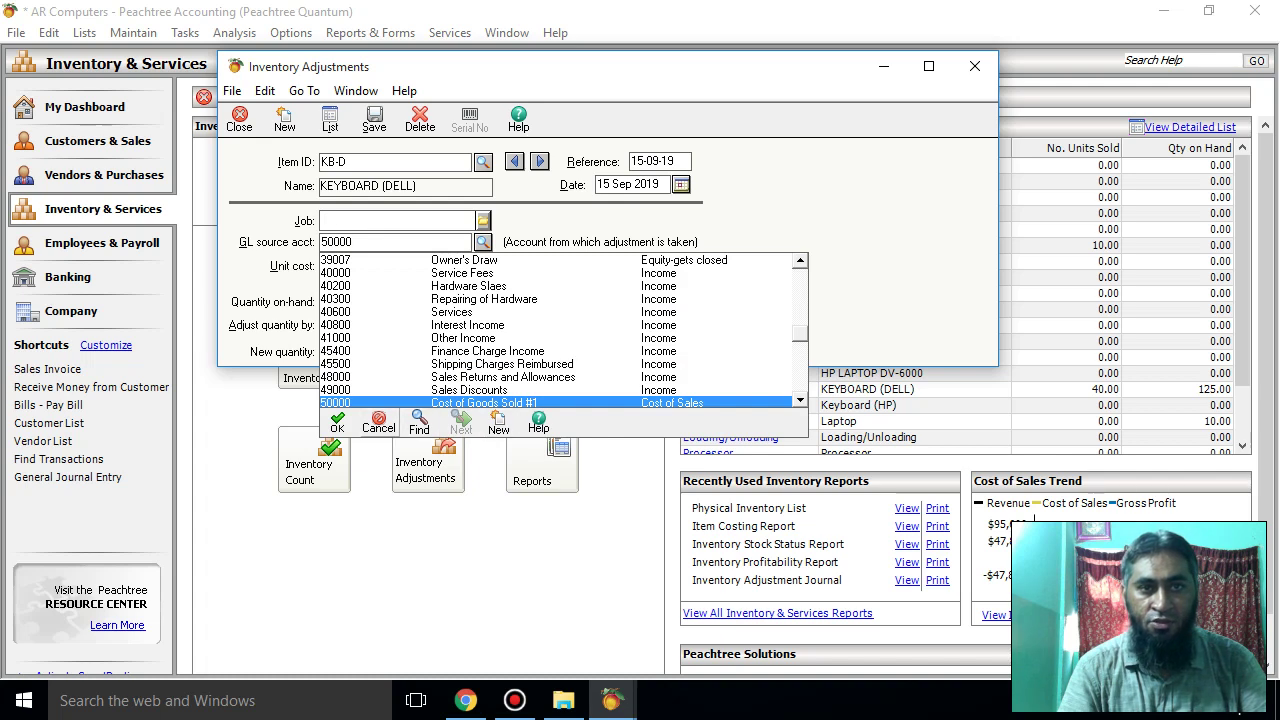
key(Return)
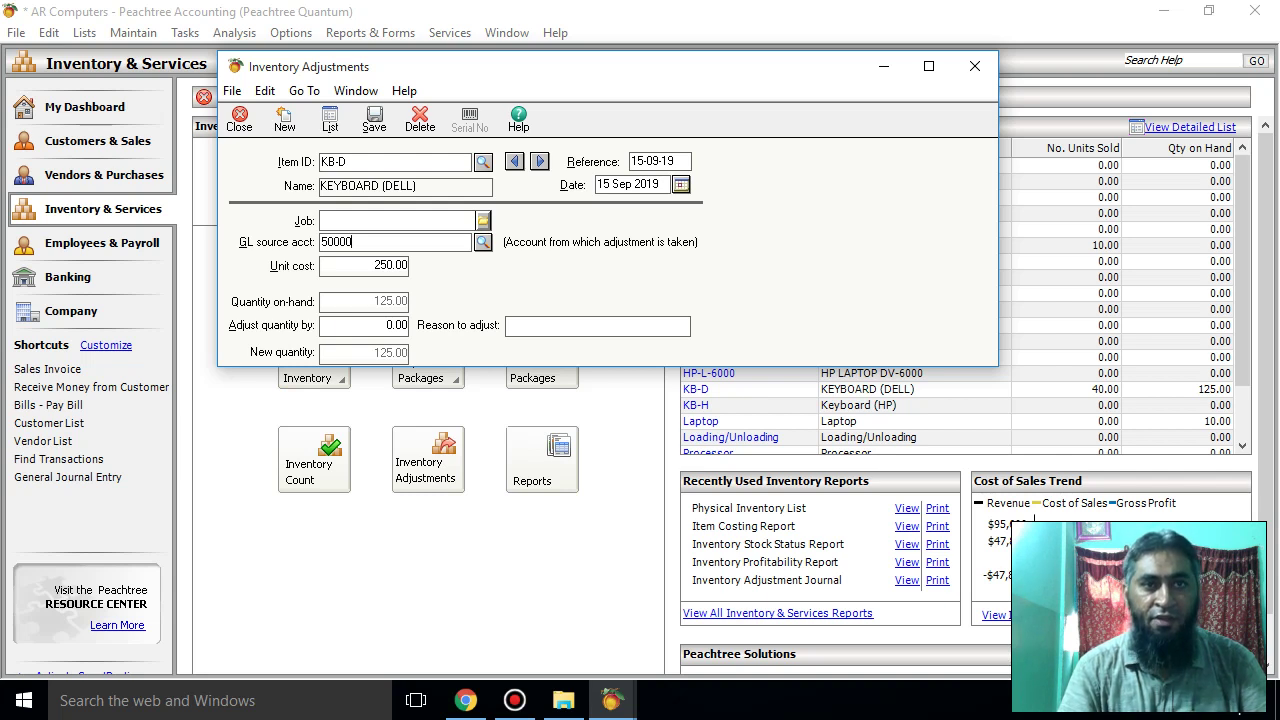
- Set the keyboard's quantity adjustment to -5
drag(387, 325, 395, 325)
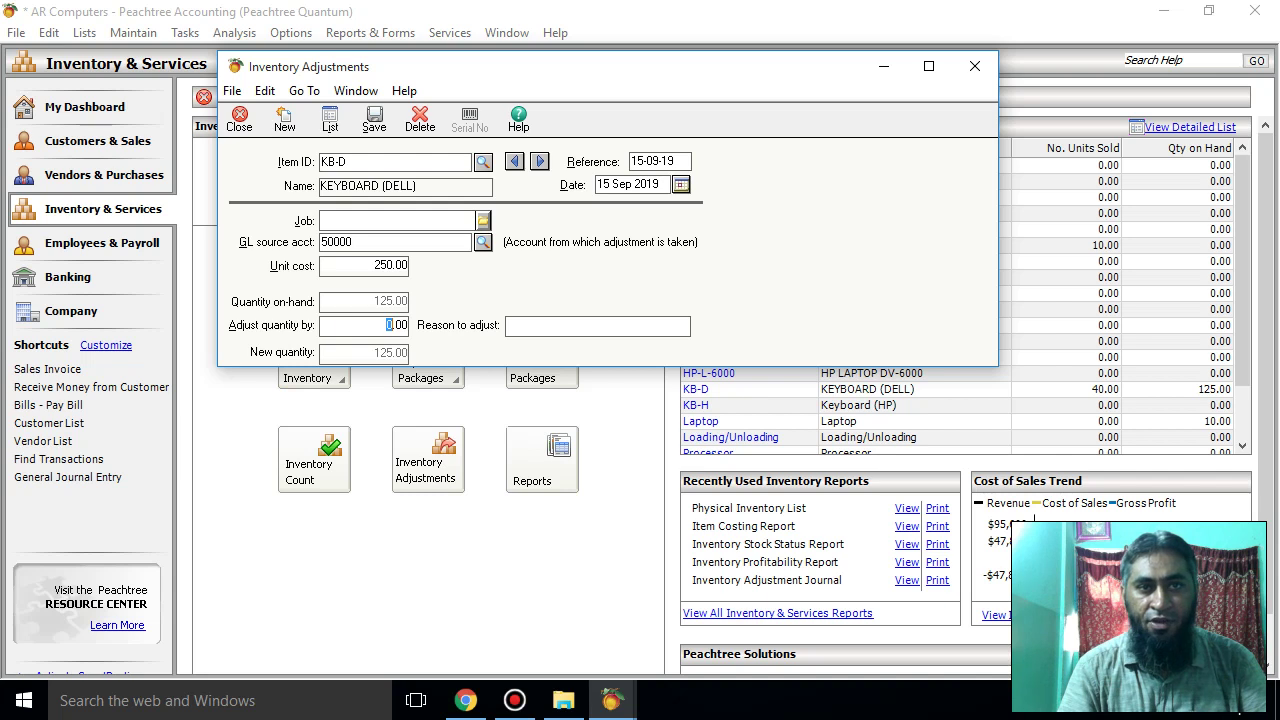
text(-)
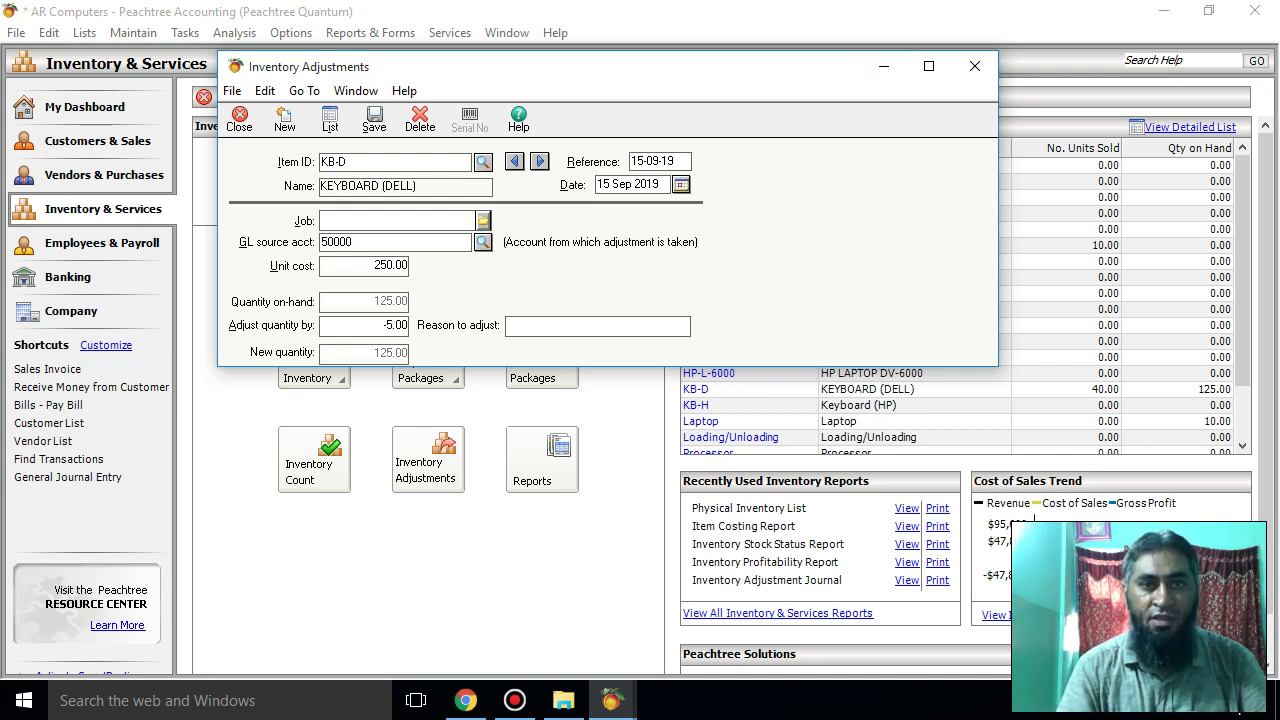
text(5)
key(Tab)
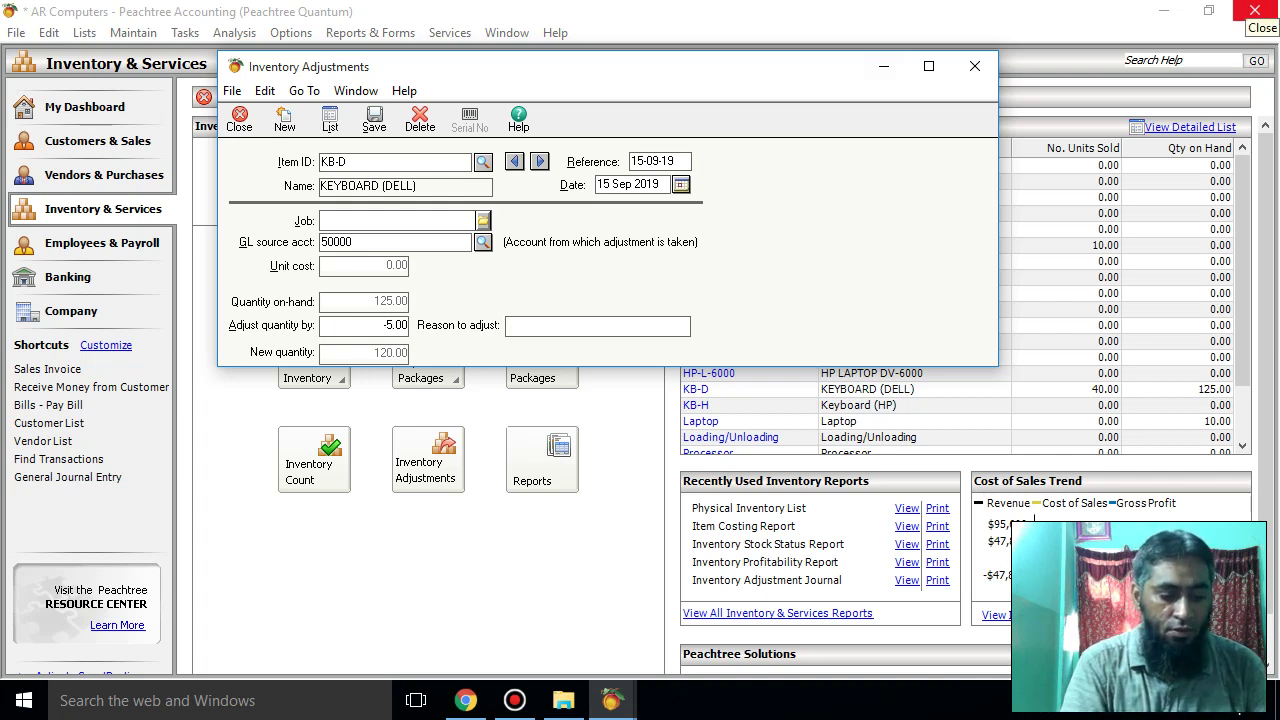
- Enter "05 Keyboards Used for Office" as the reason for the adjustment
text(Qty)
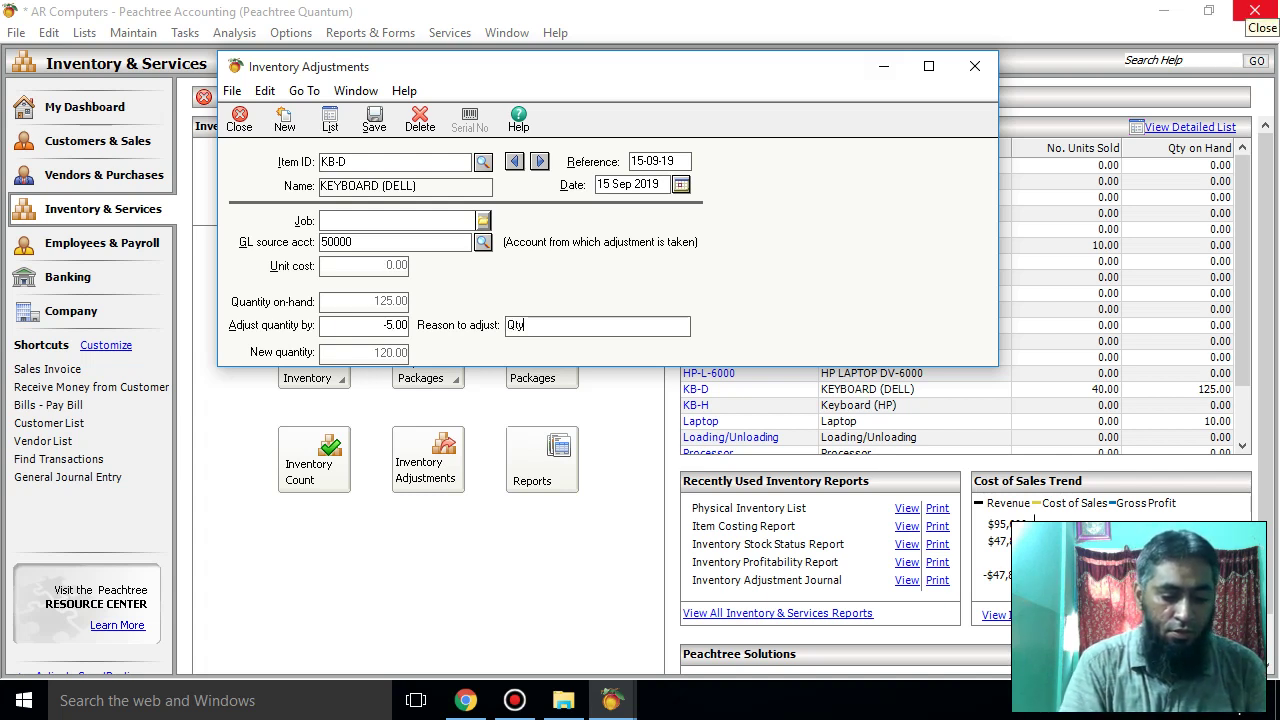
text(.05 Ke)
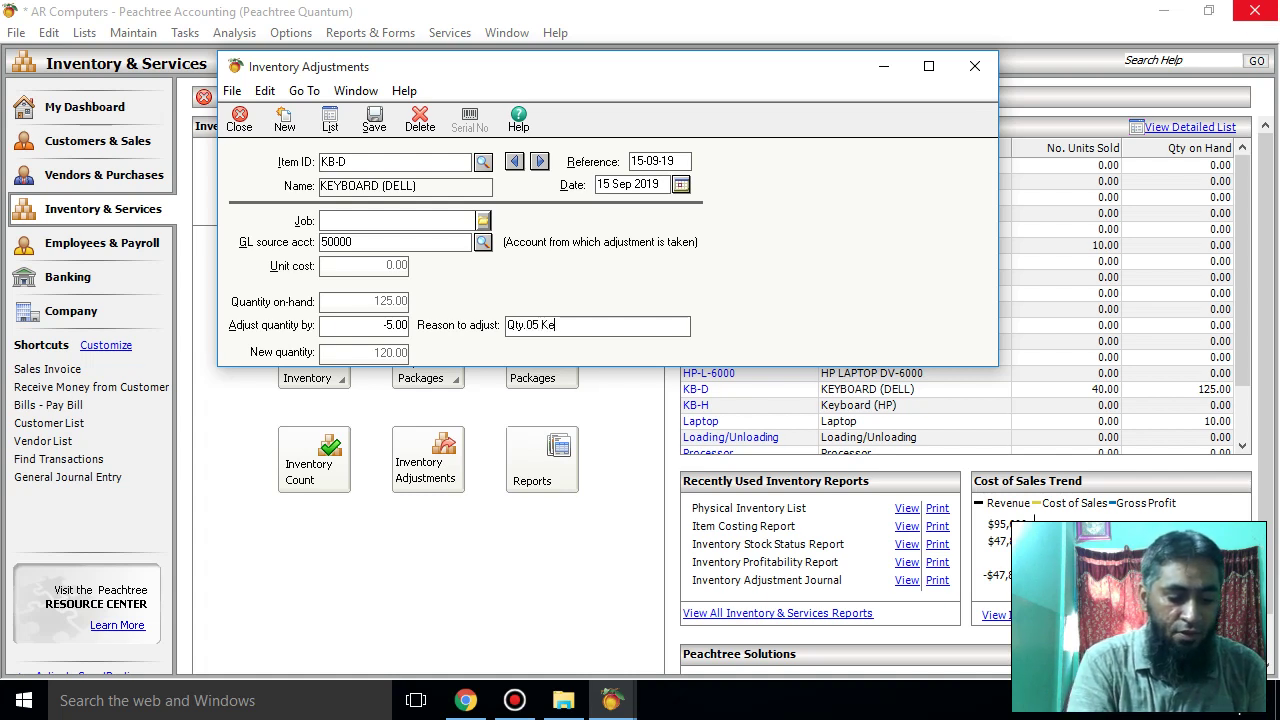
text(yboards )
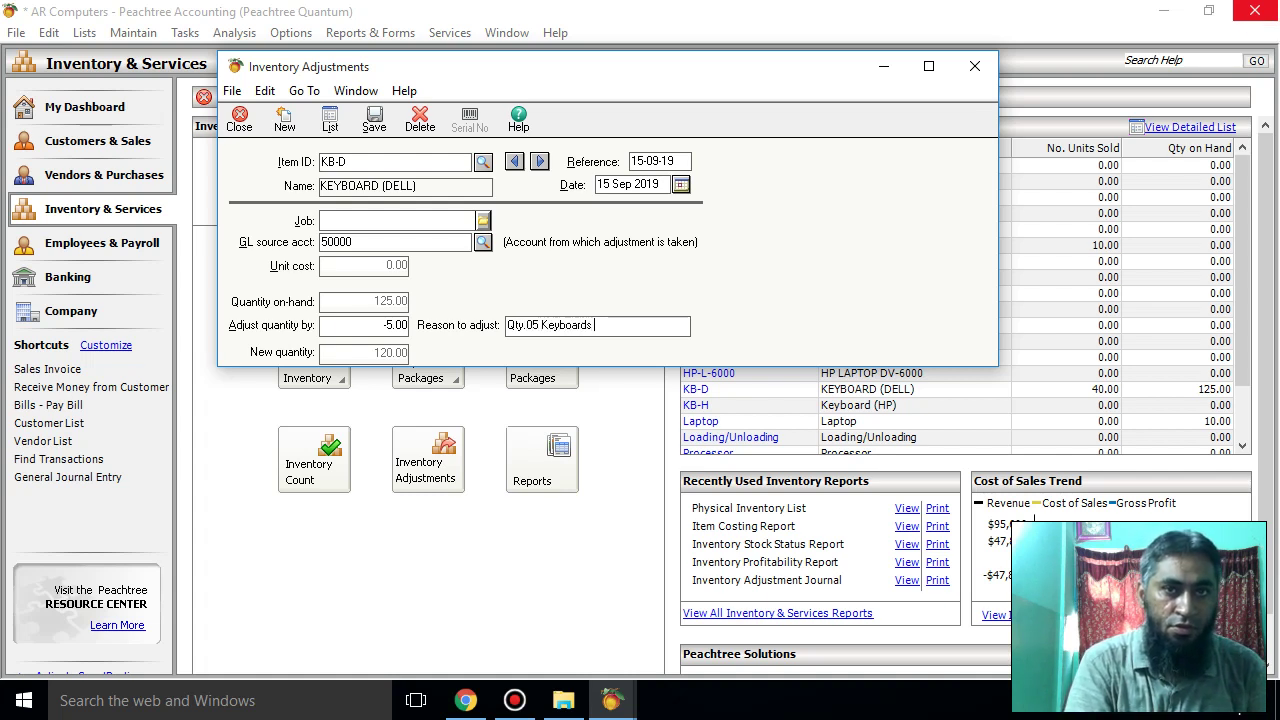
text(Used)
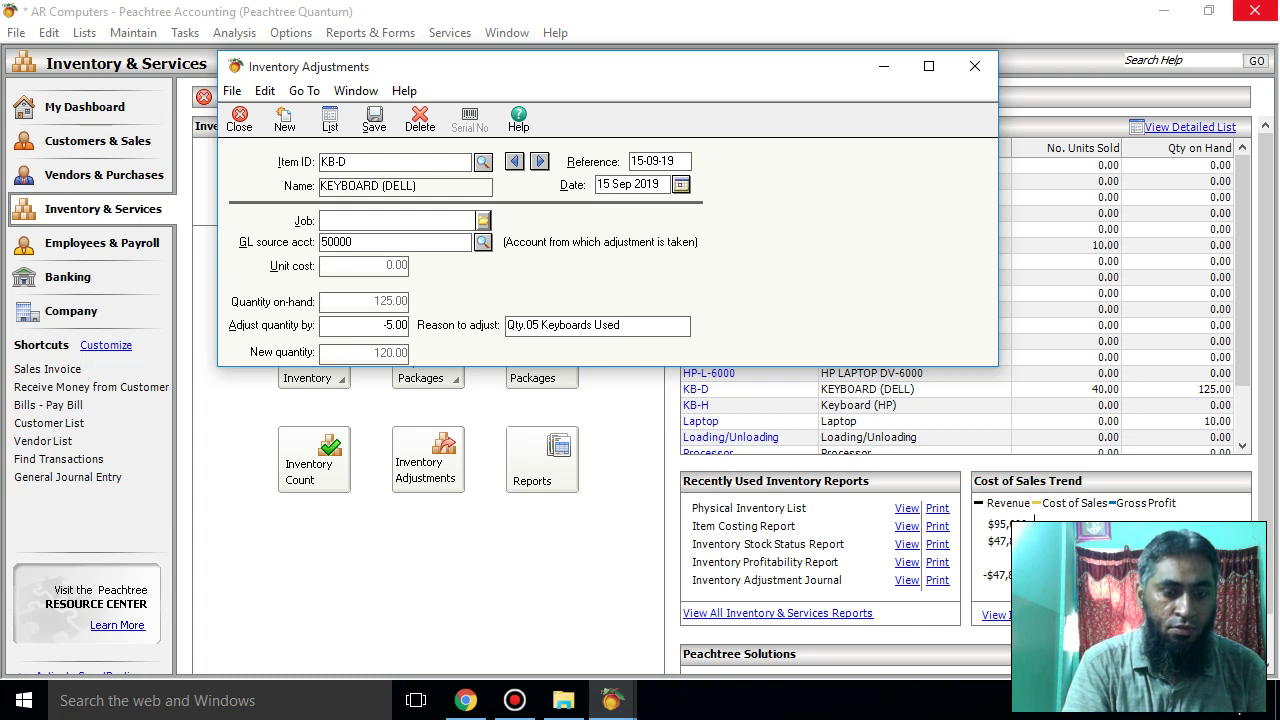
text( for)
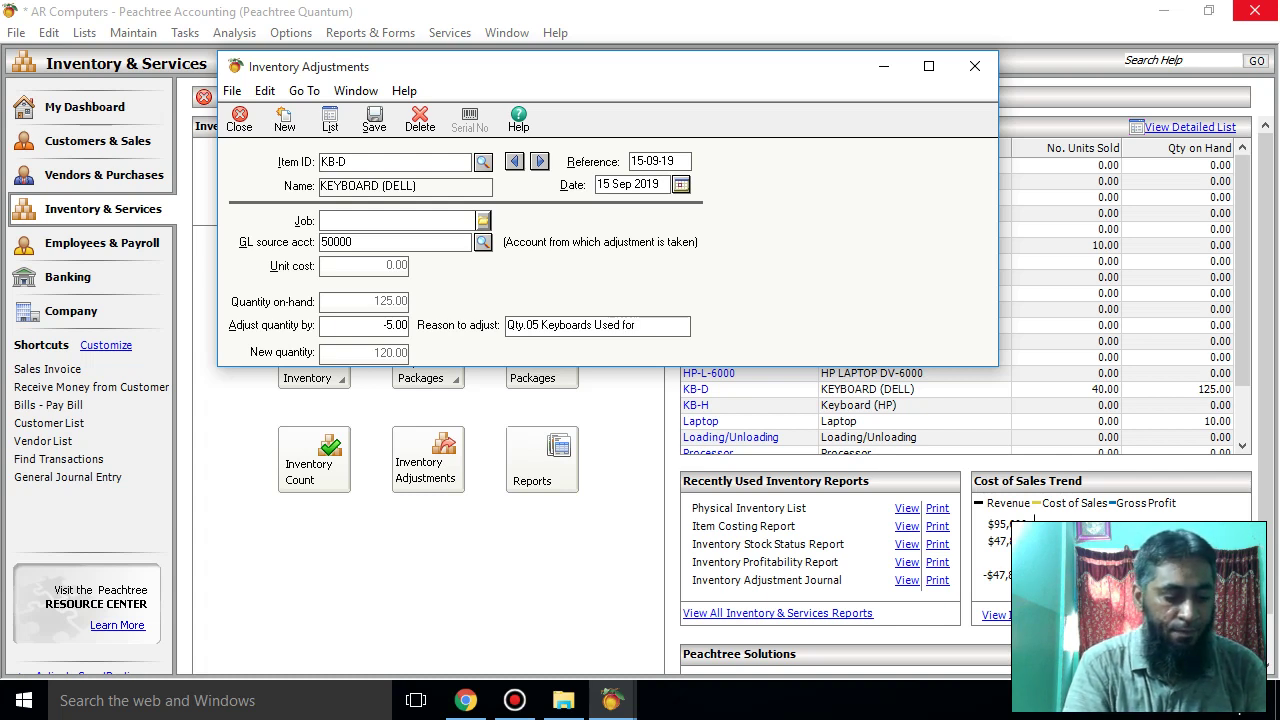
text( Admi)
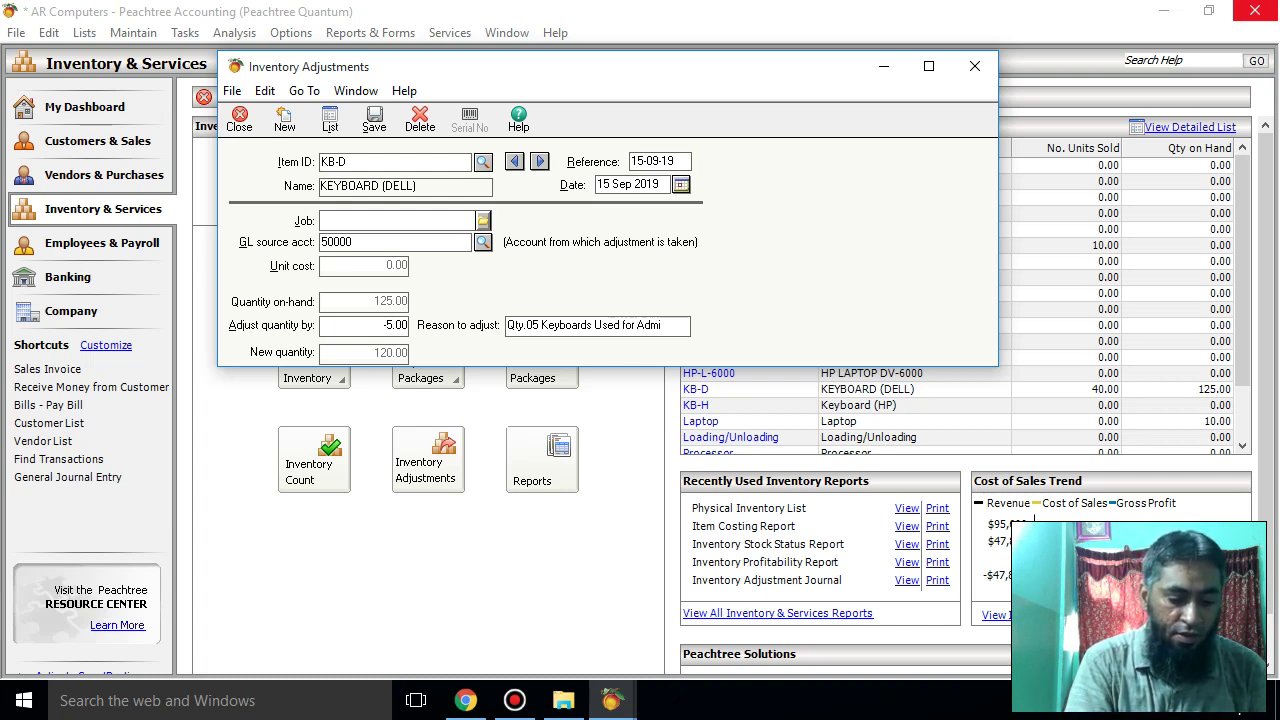
text(n)
key(BackSpace)
key(BackSpace)
key(BackSpace)
key(BackSpace)
key(BackSpace)
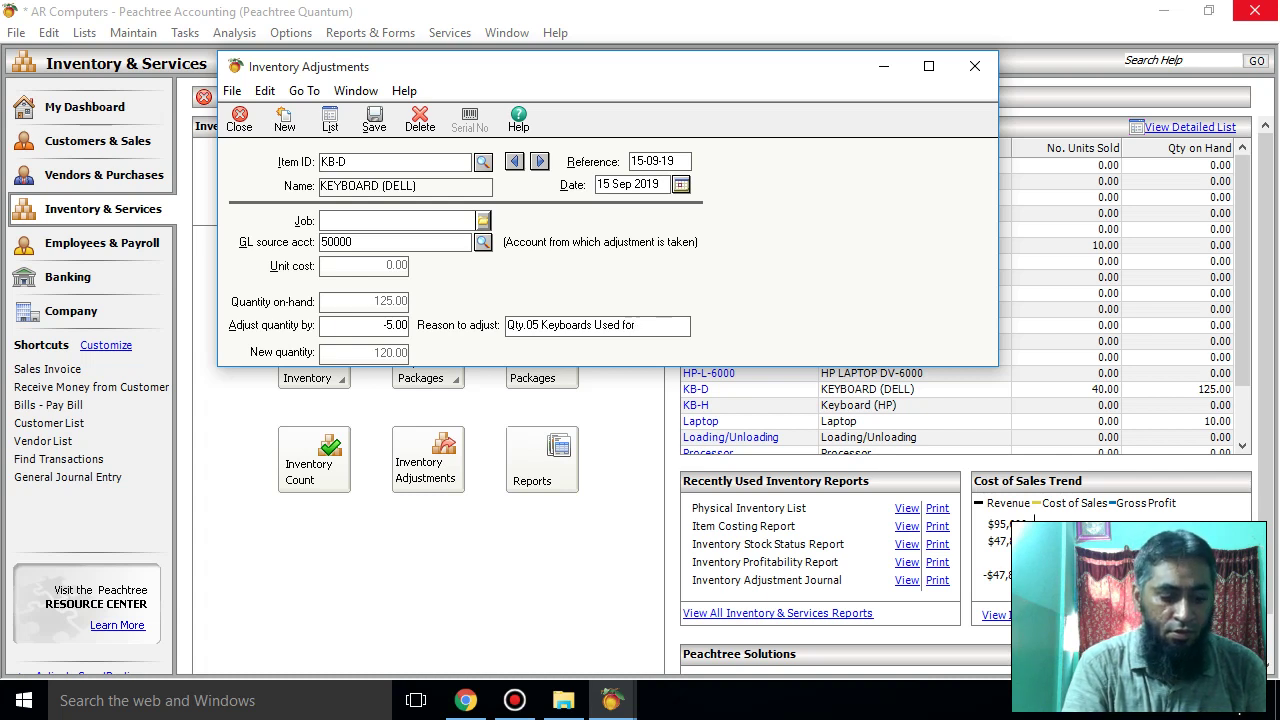
text(Offi)
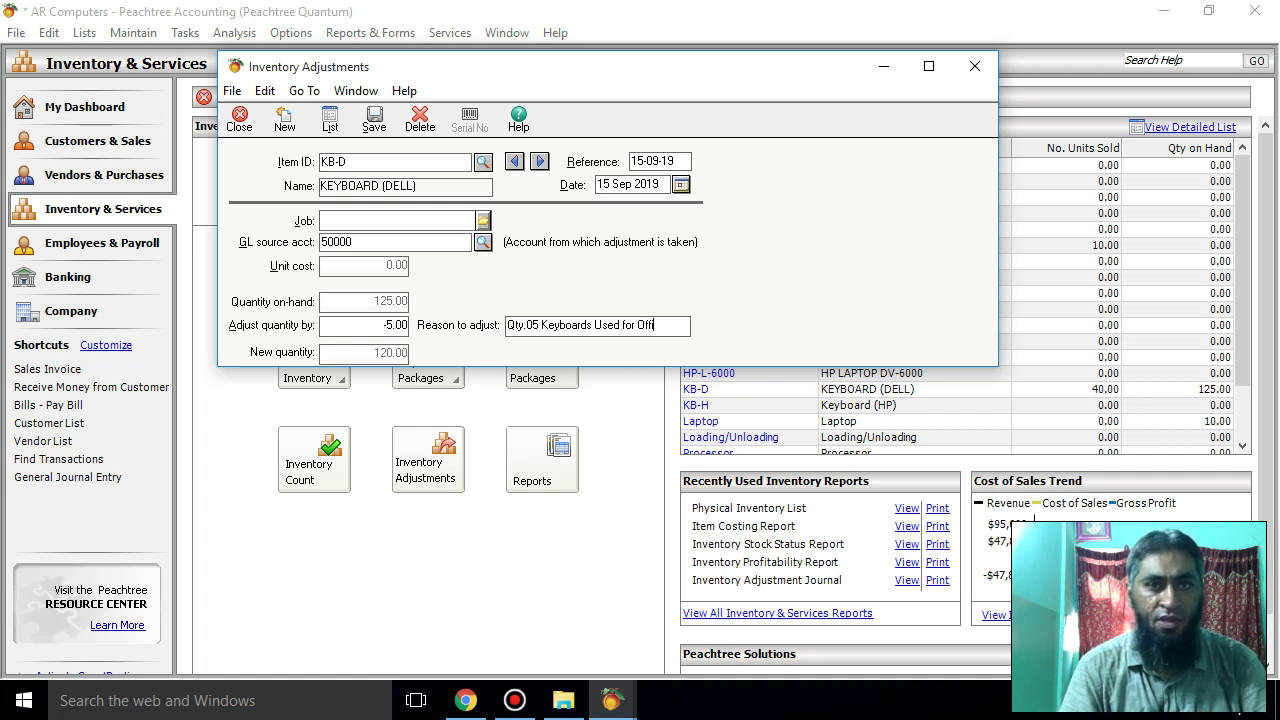
drag(507, 325, 527, 325)
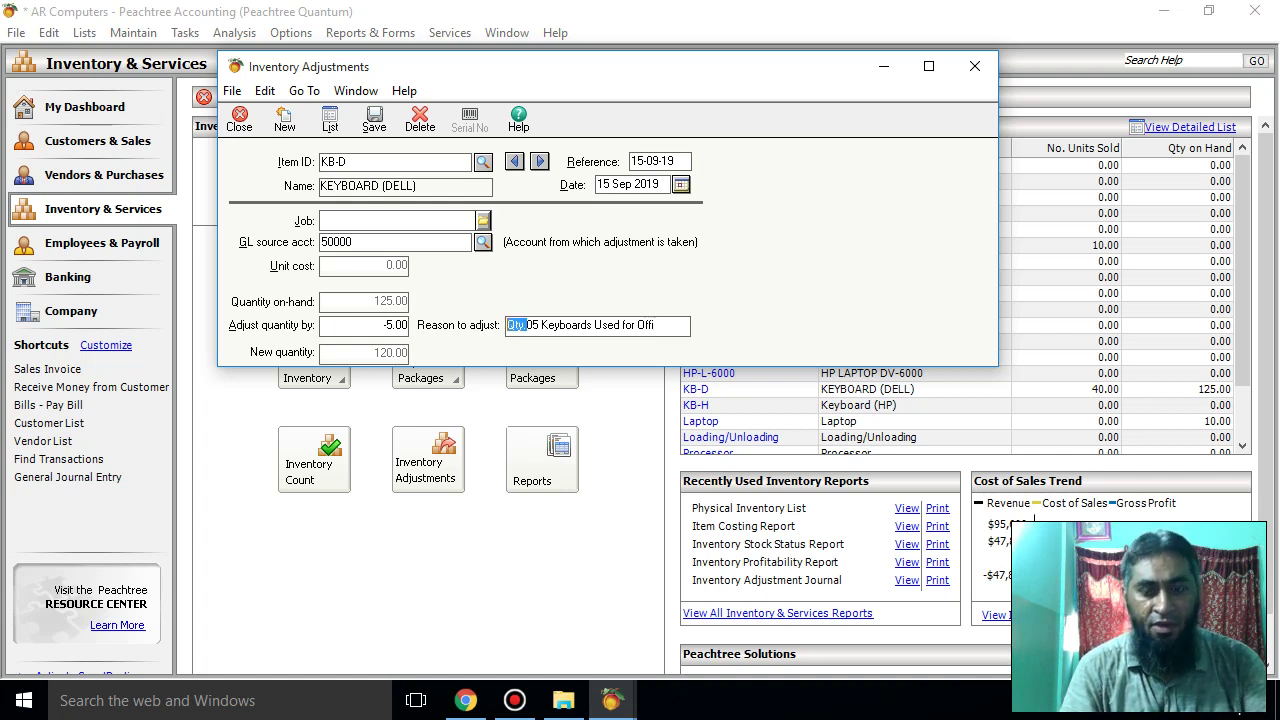
key(Delete)
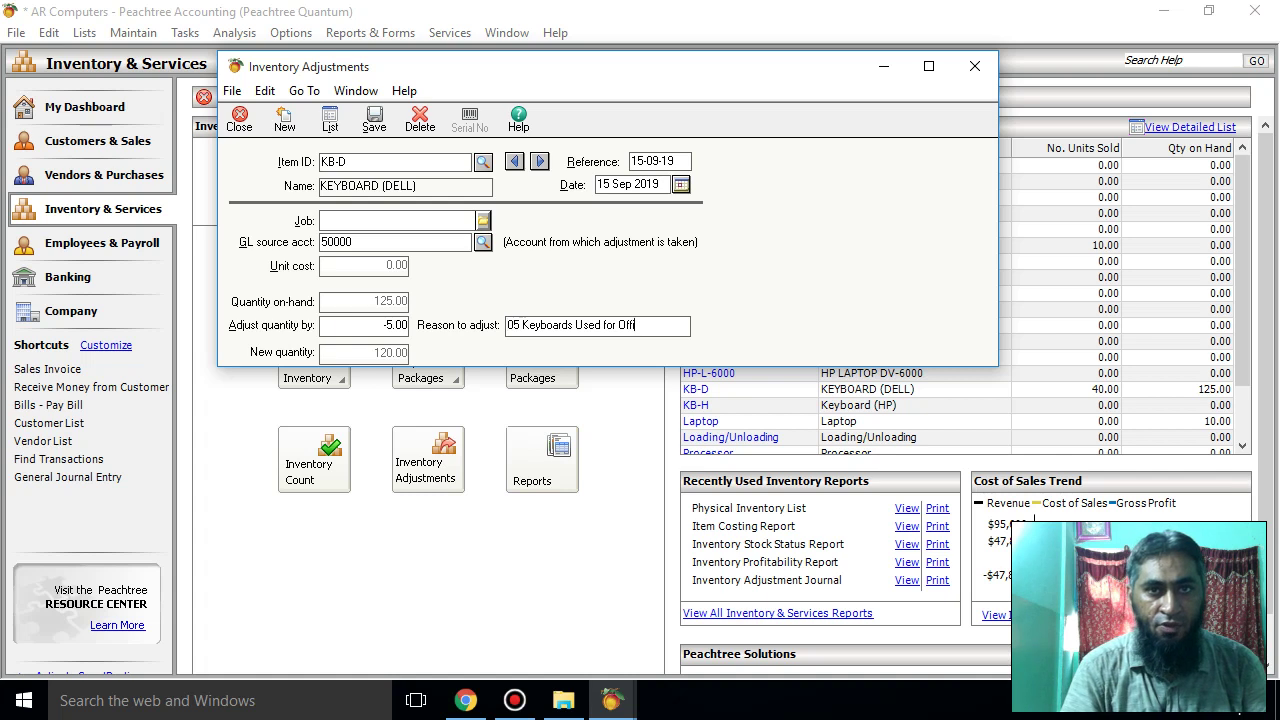
text(ce)
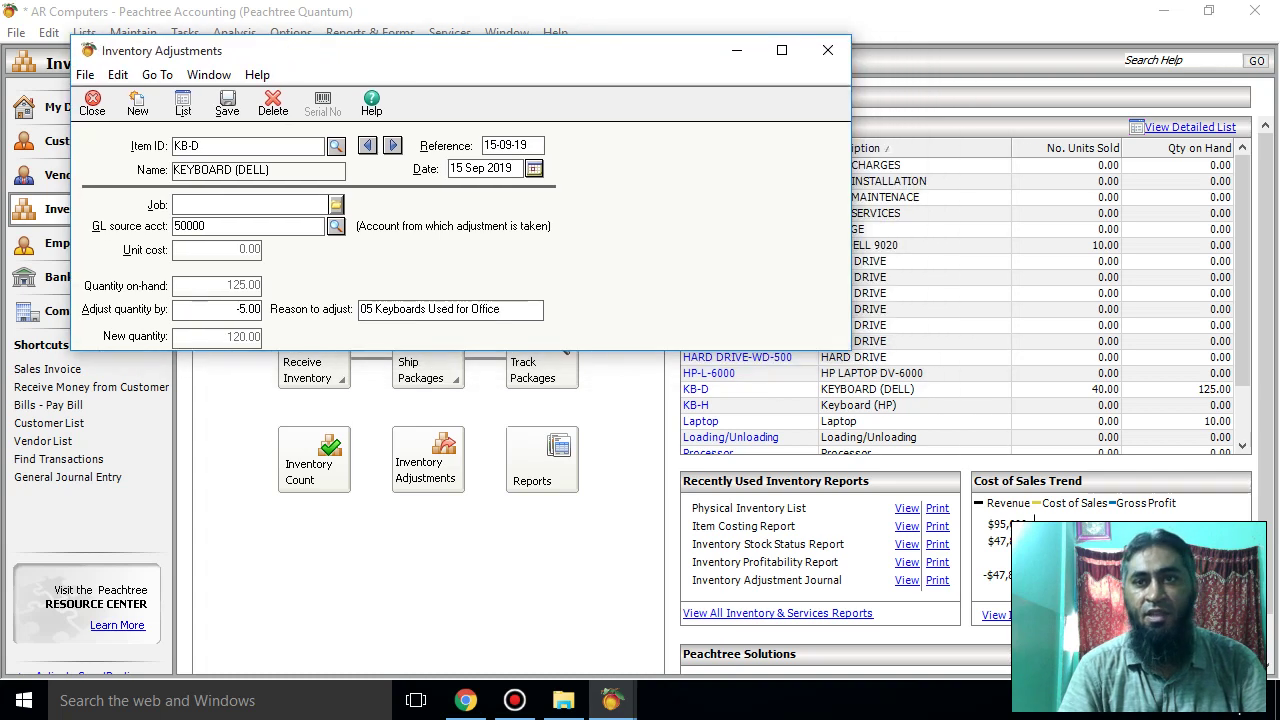
- Check the quantities on hand in the main window's inventory list and return to the open adjustment
key(Escape)
scroll(966, 303, down, 1)
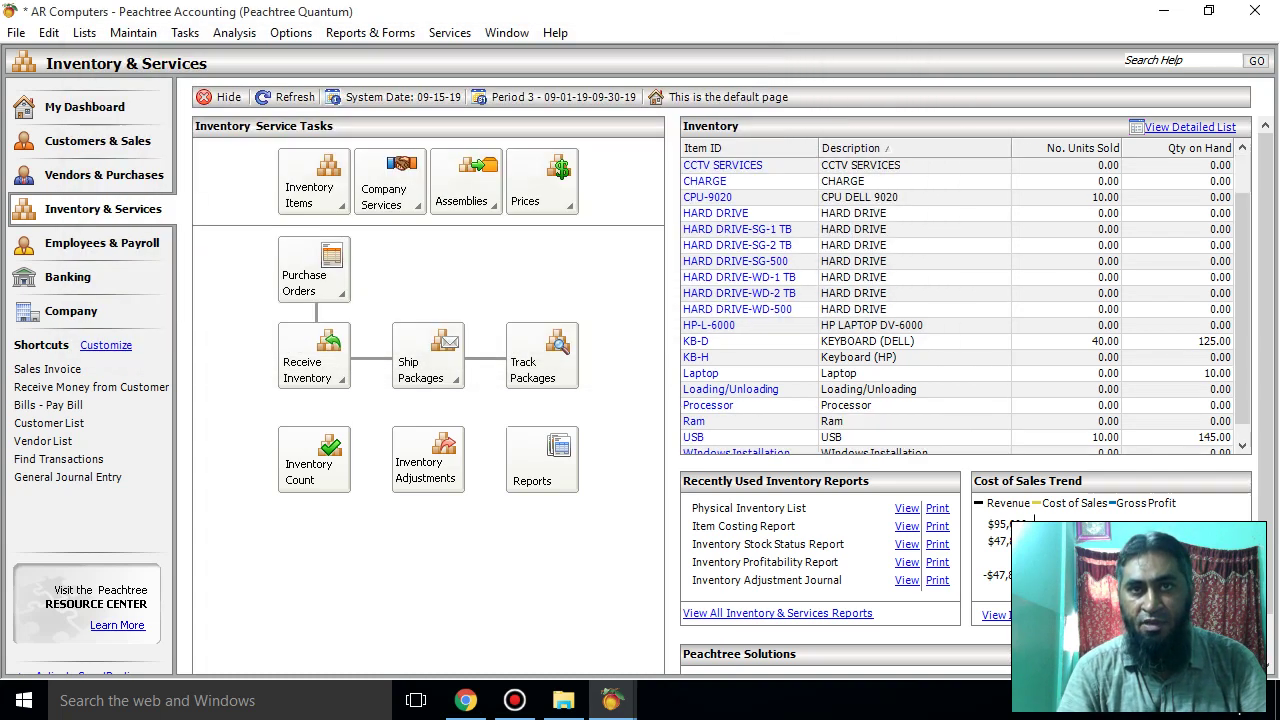
scroll(966, 303, up, 1)
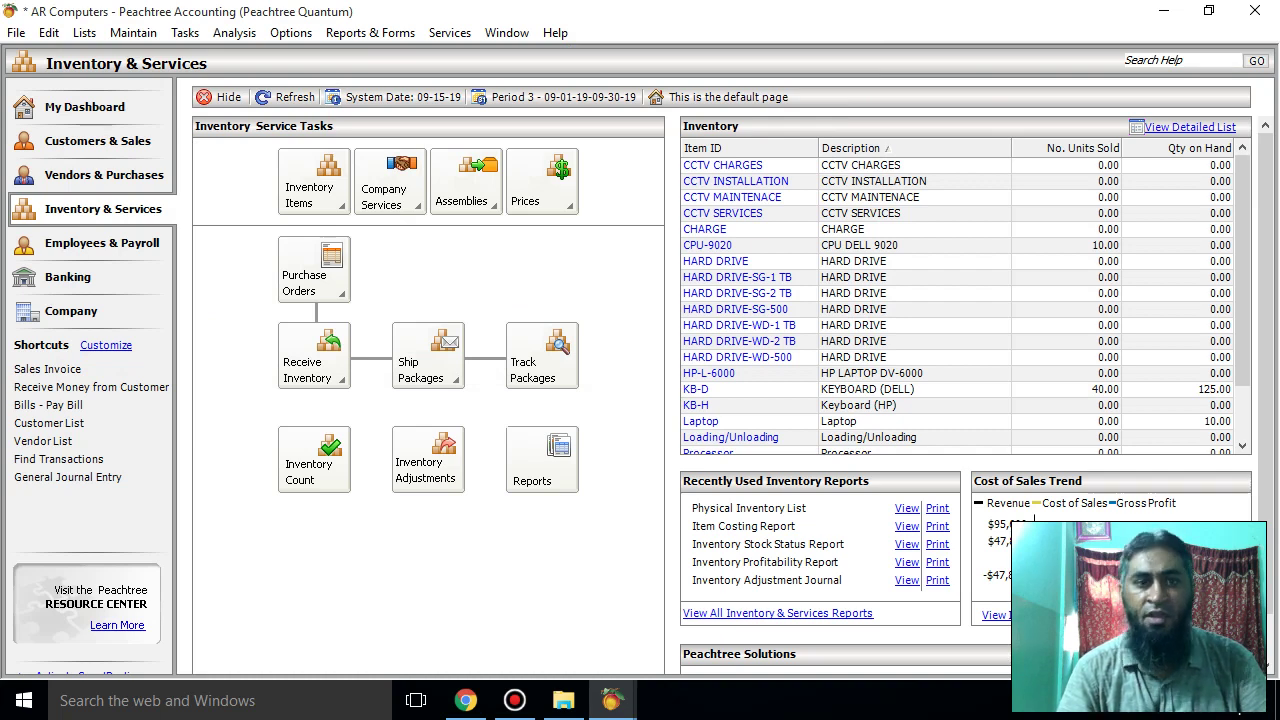
key(alt+Tab)
key(alt+Tab)
key(alt+Tab)
key(alt+Tab)
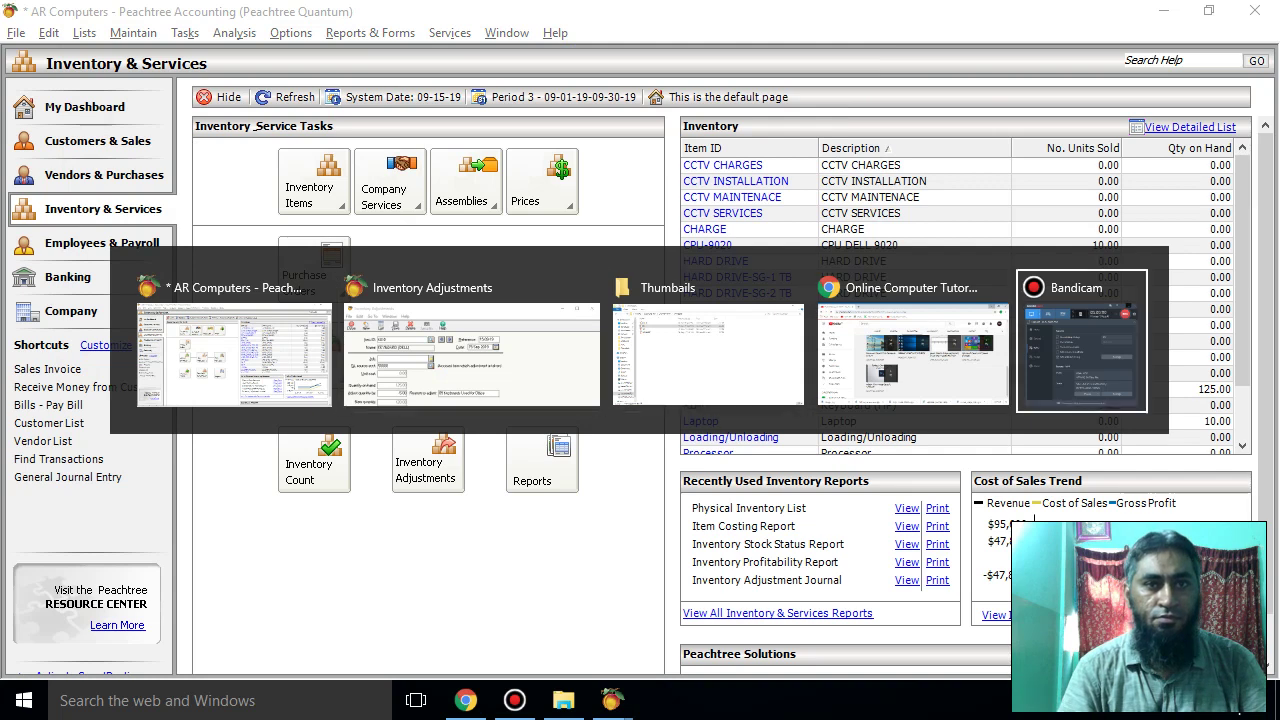
key(alt+Tab)
key(alt+Tab)
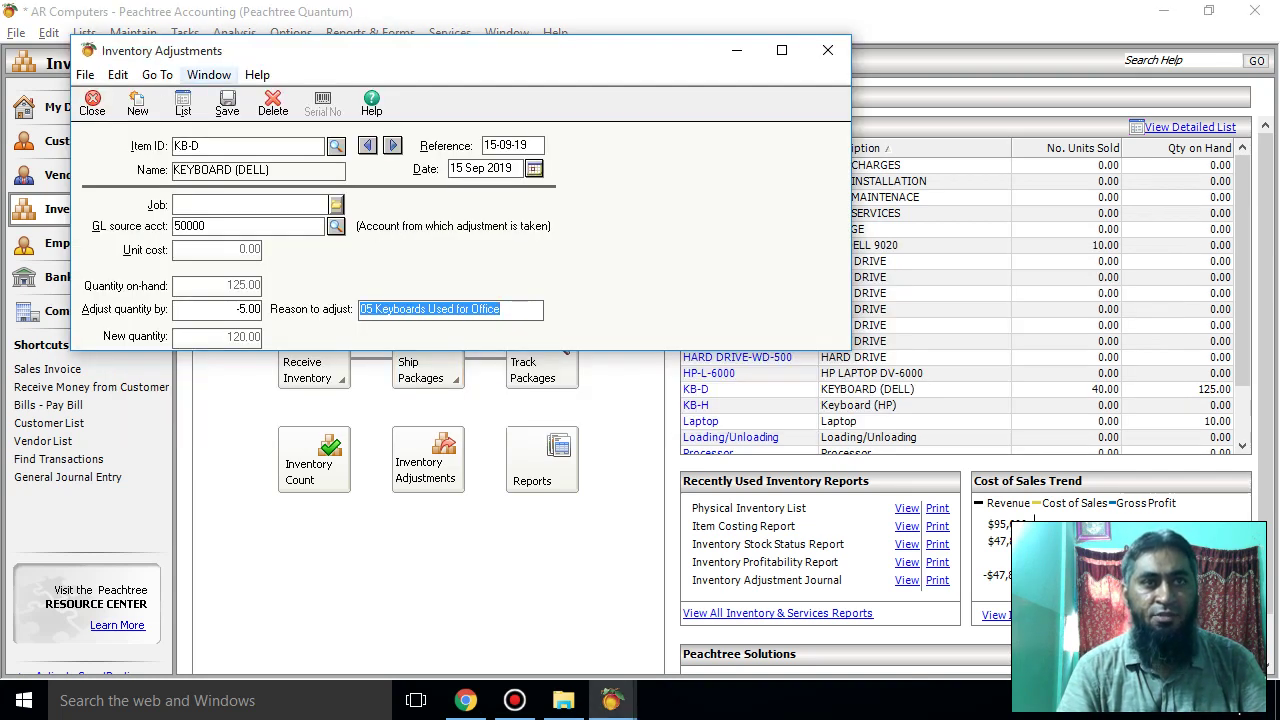
- Save and close the keyboard adjustment, and refresh the Inventory & Services overview
click(227, 104)
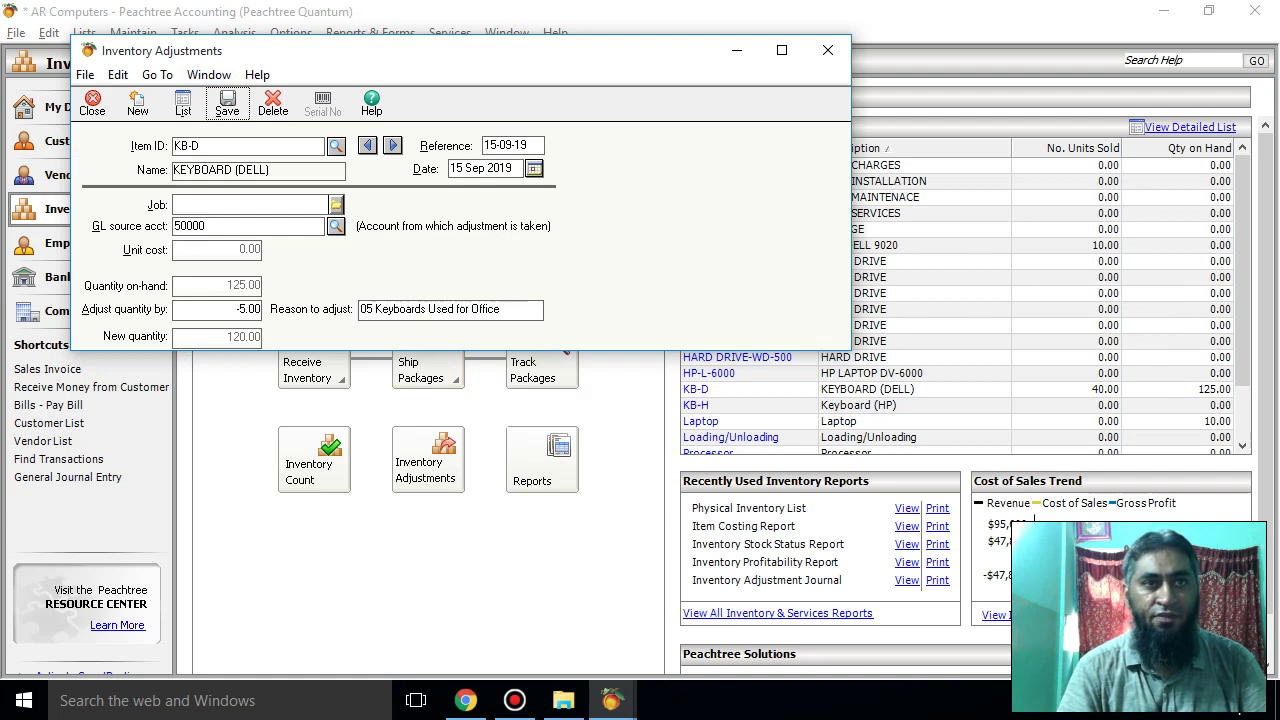
click(92, 104)
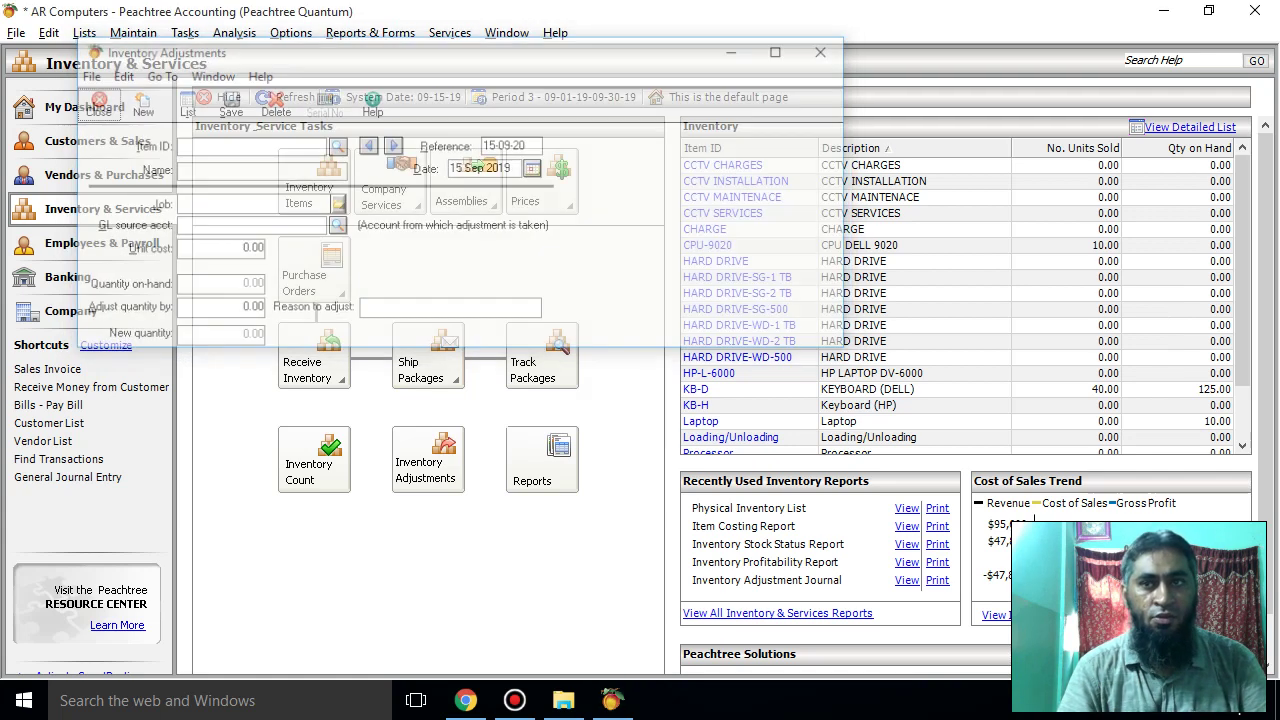
click(288, 97)
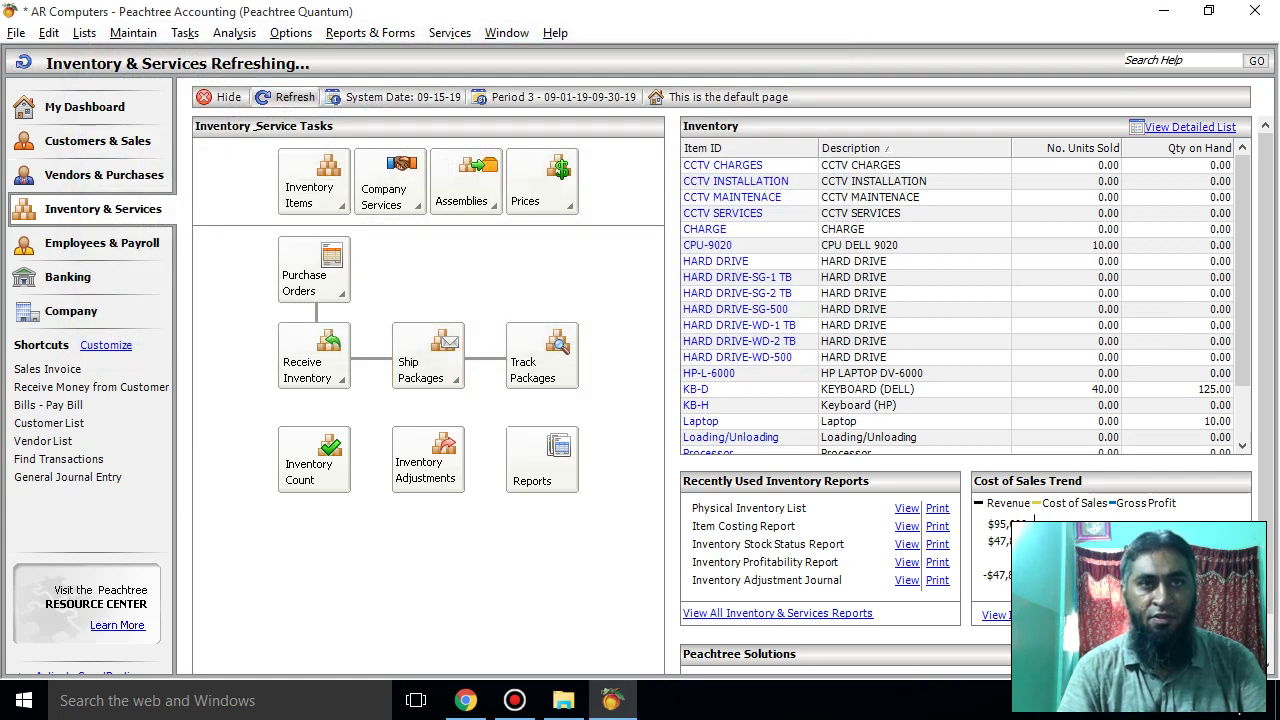